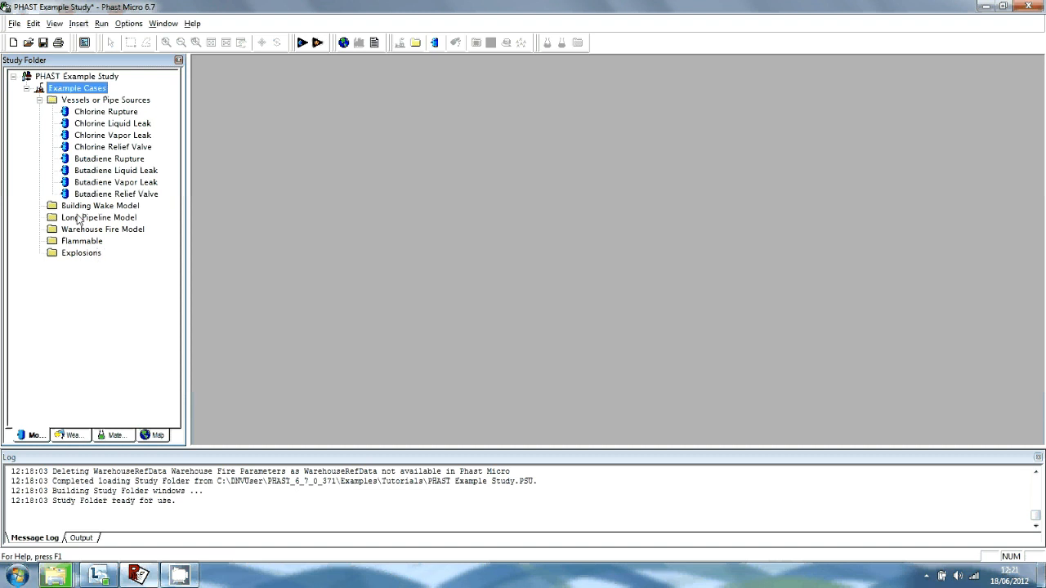
right_click(93, 85)
mouse_move(122, 107)
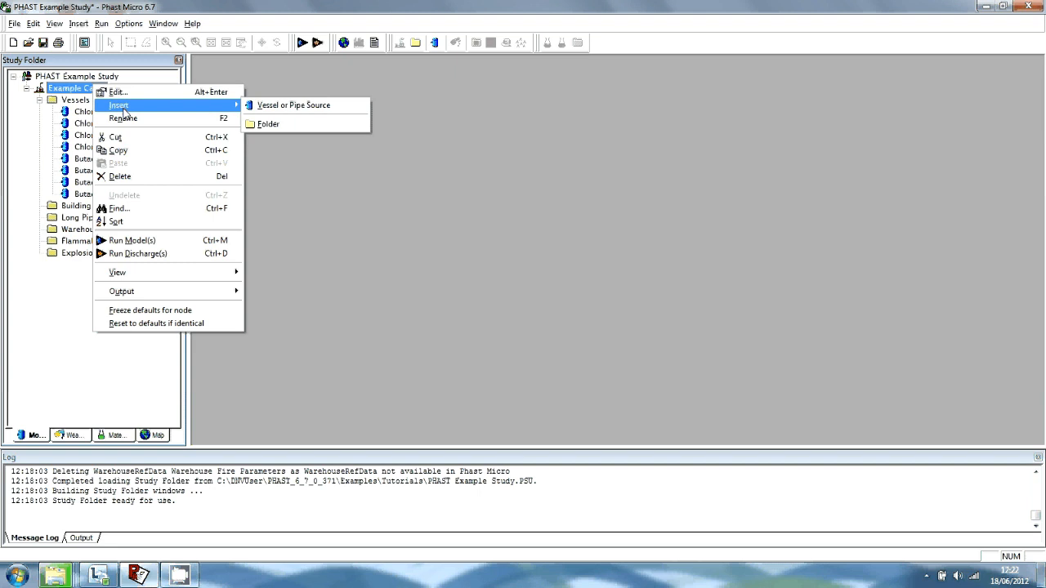
click(342, 258)
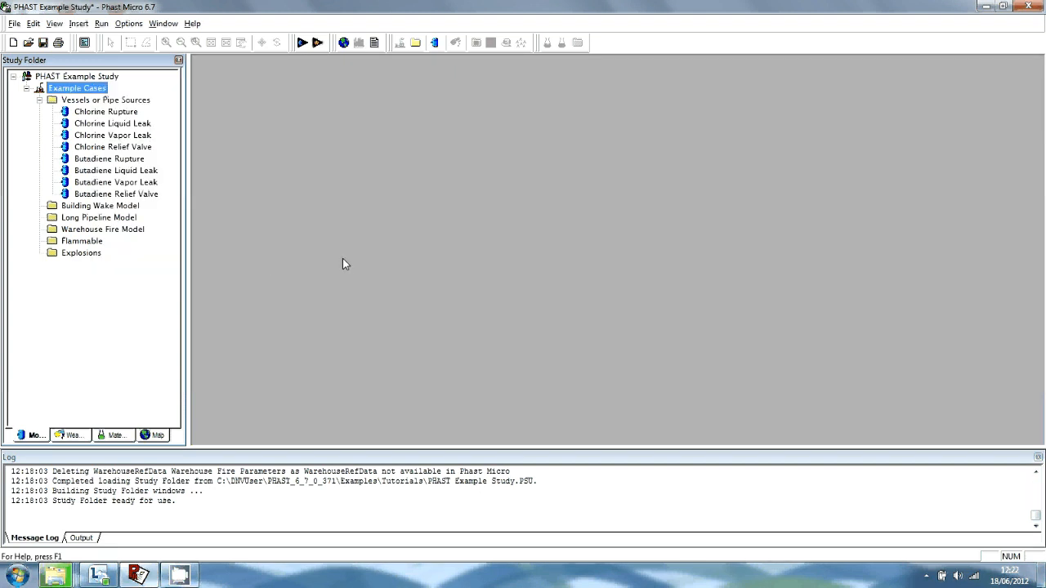
- View the study's global weathers, its materials and its raster image set in turn
click(72, 435)
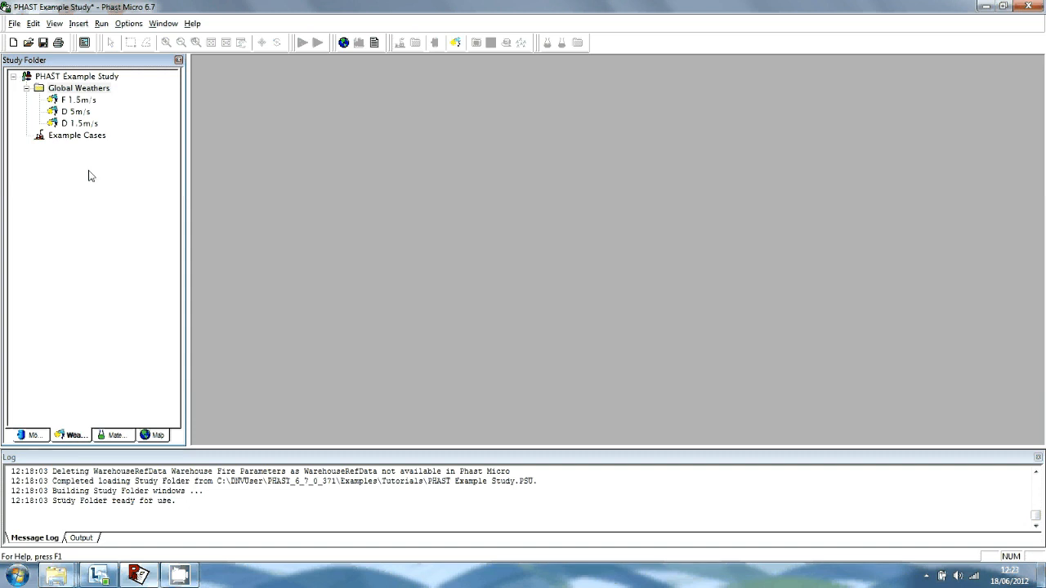
click(112, 435)
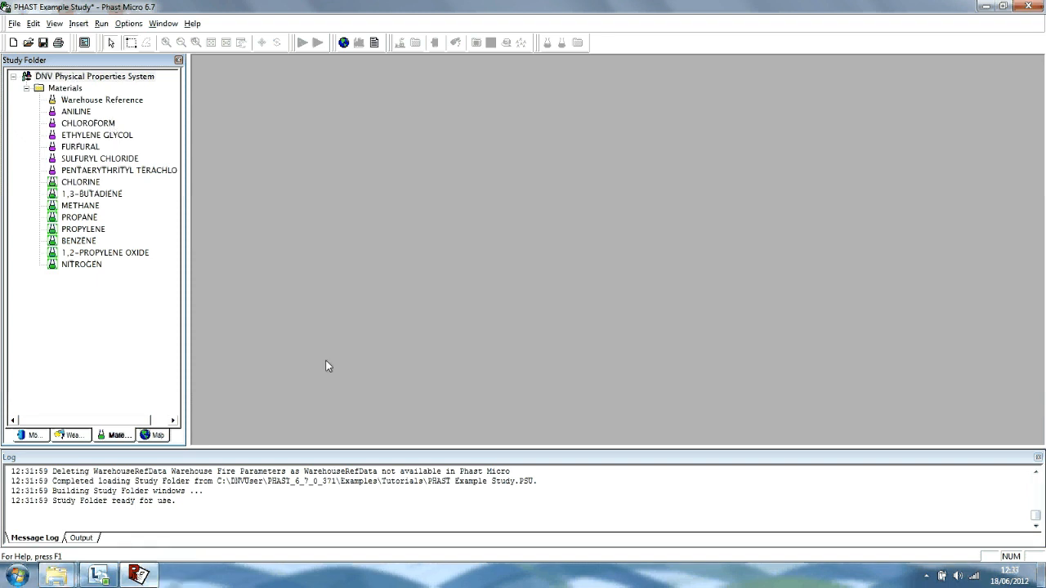
click(157, 435)
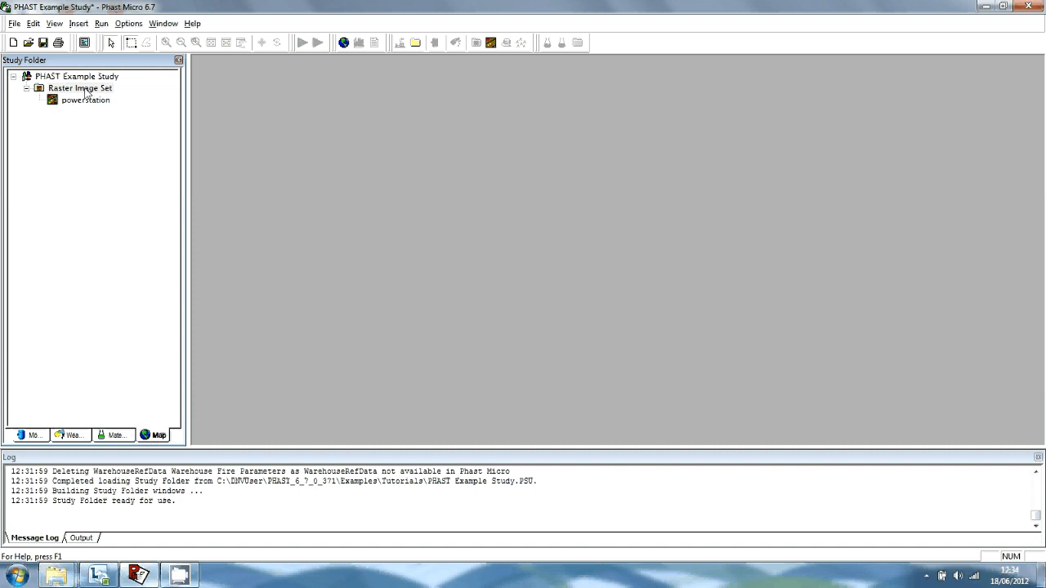
- Open the study's map view and maximise its window
click(56, 26)
click(72, 38)
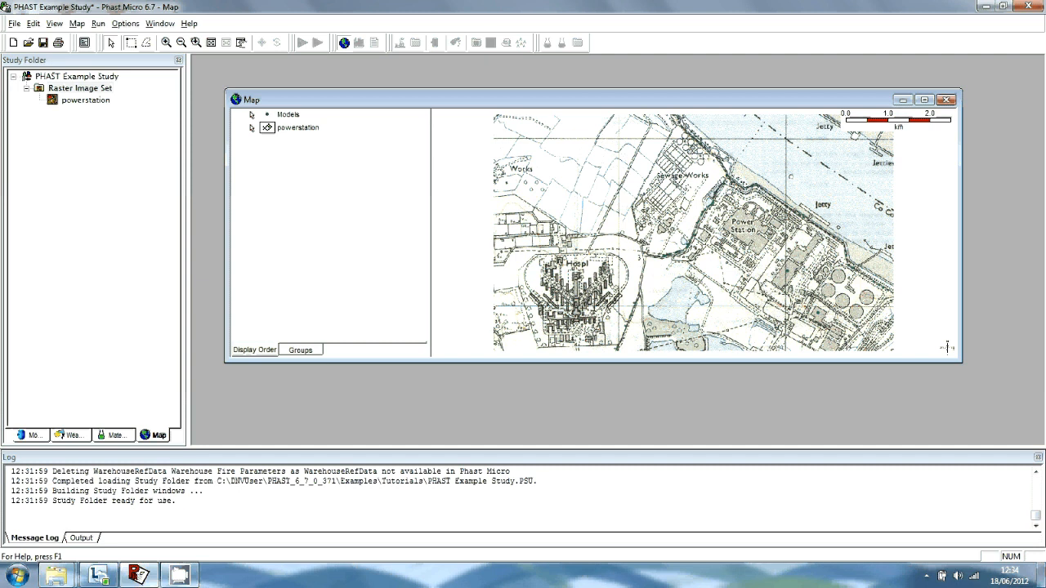
click(924, 99)
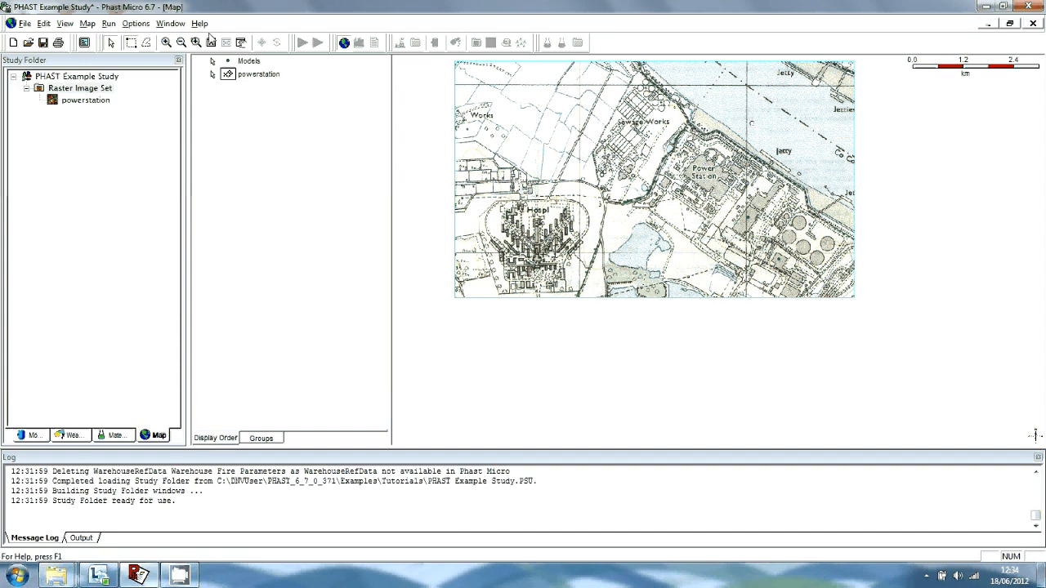
- Change the map preferences for models to a dark blue colour and a point size of 10
click(135, 24)
mouse_move(177, 85)
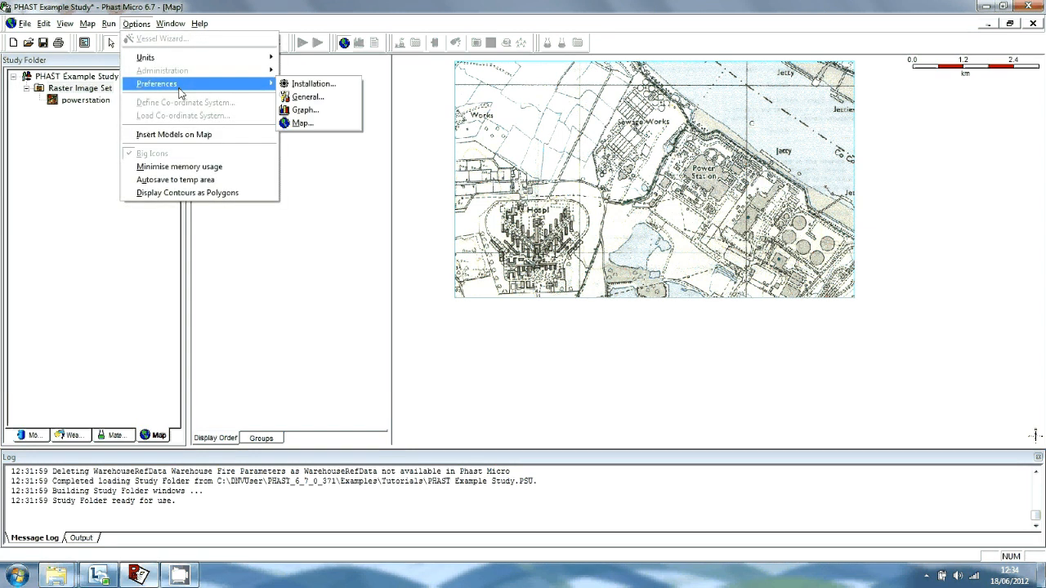
click(302, 123)
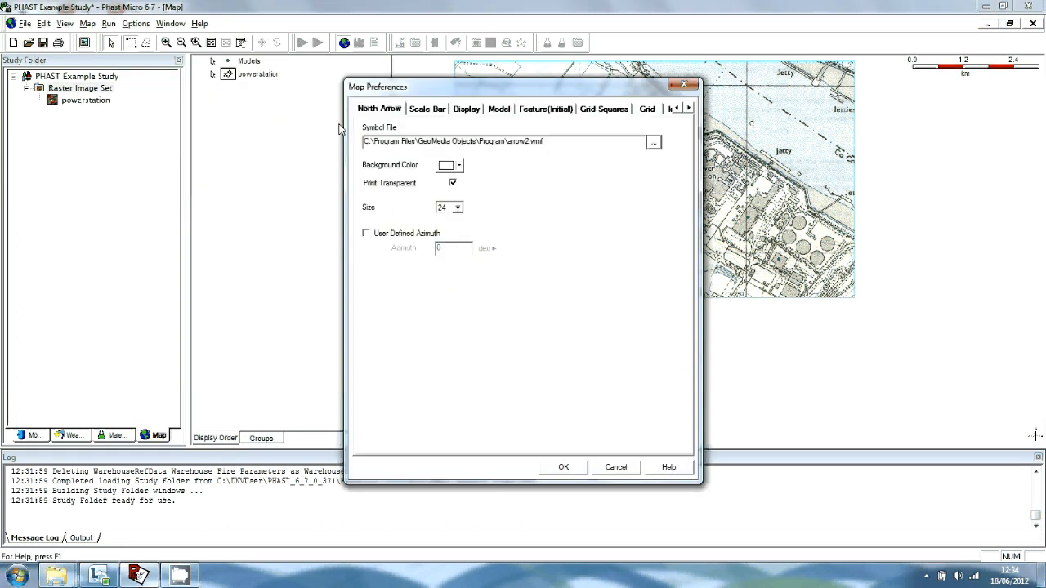
click(499, 109)
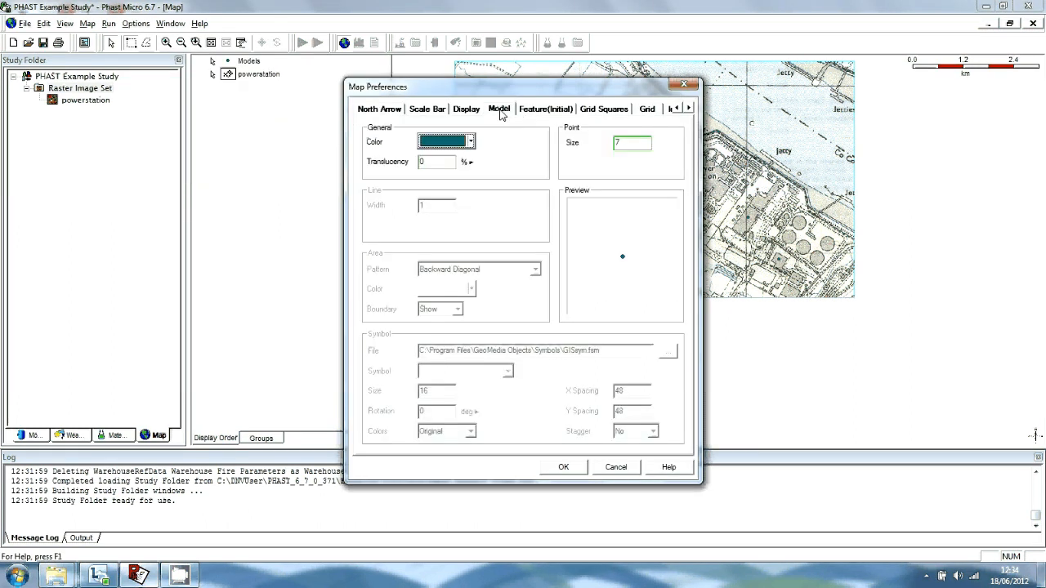
click(471, 142)
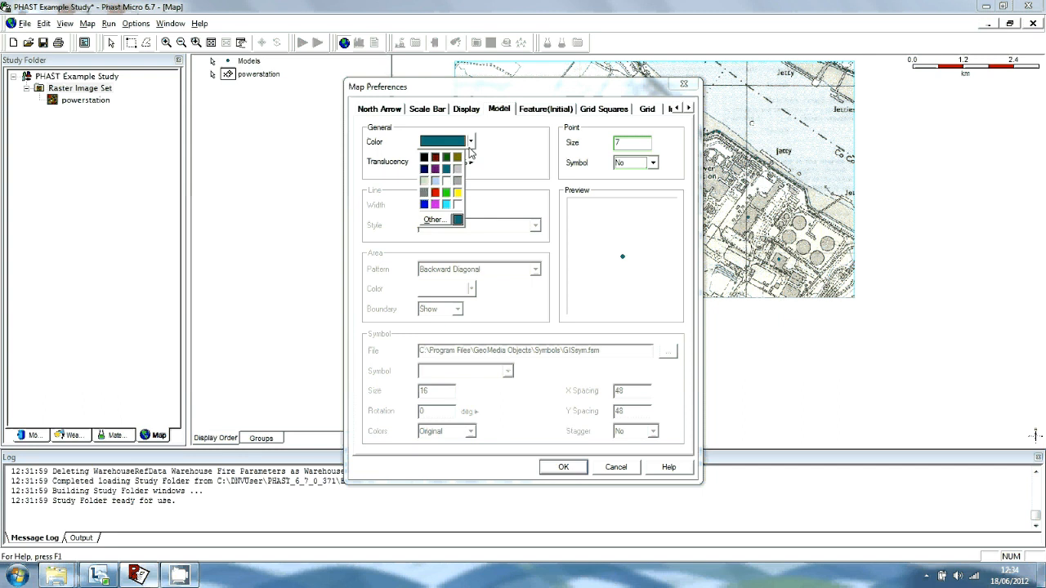
click(424, 168)
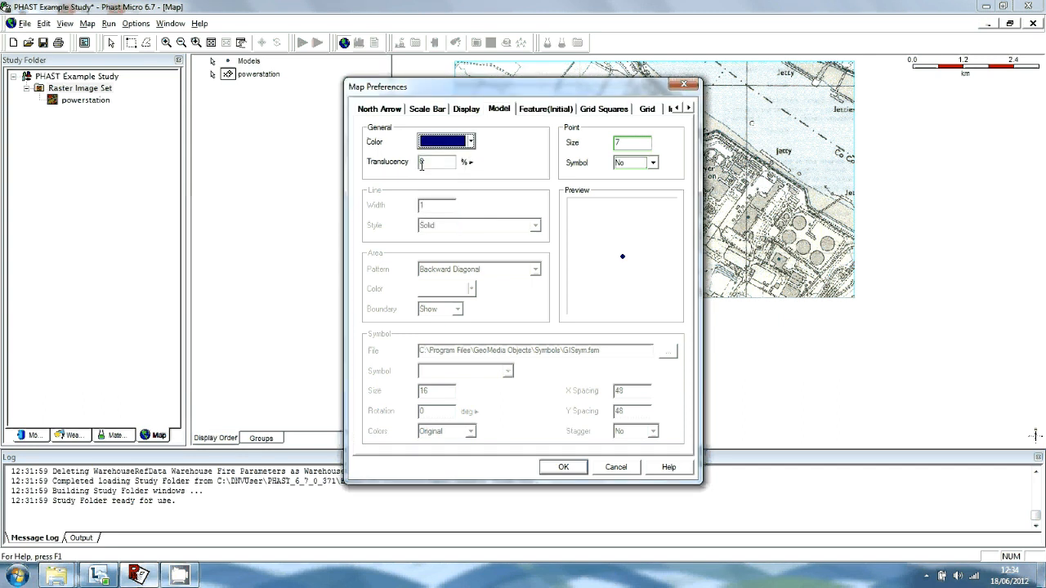
click(628, 144)
key(BackSpace)
text(10)
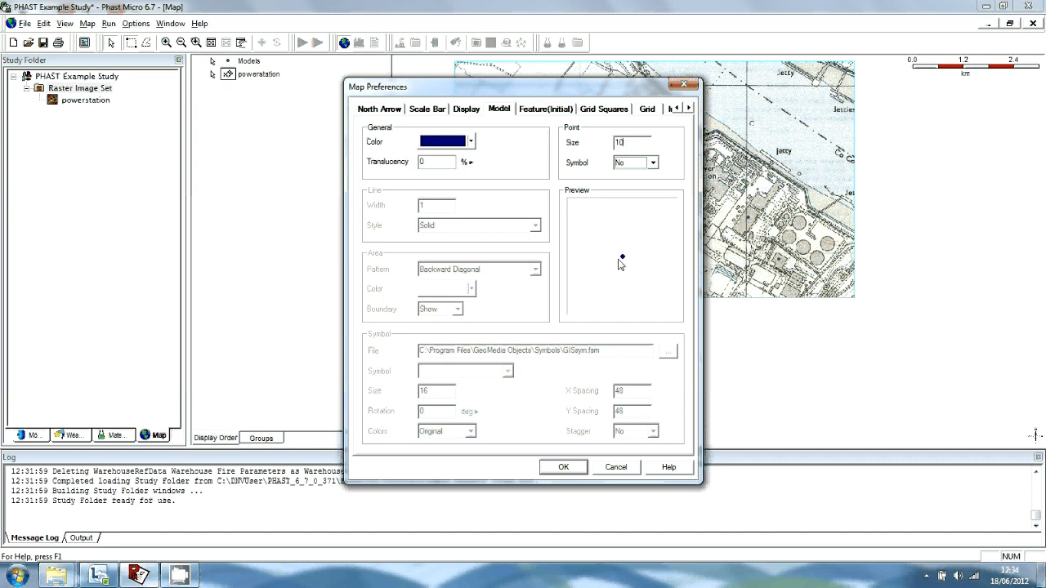
click(563, 467)
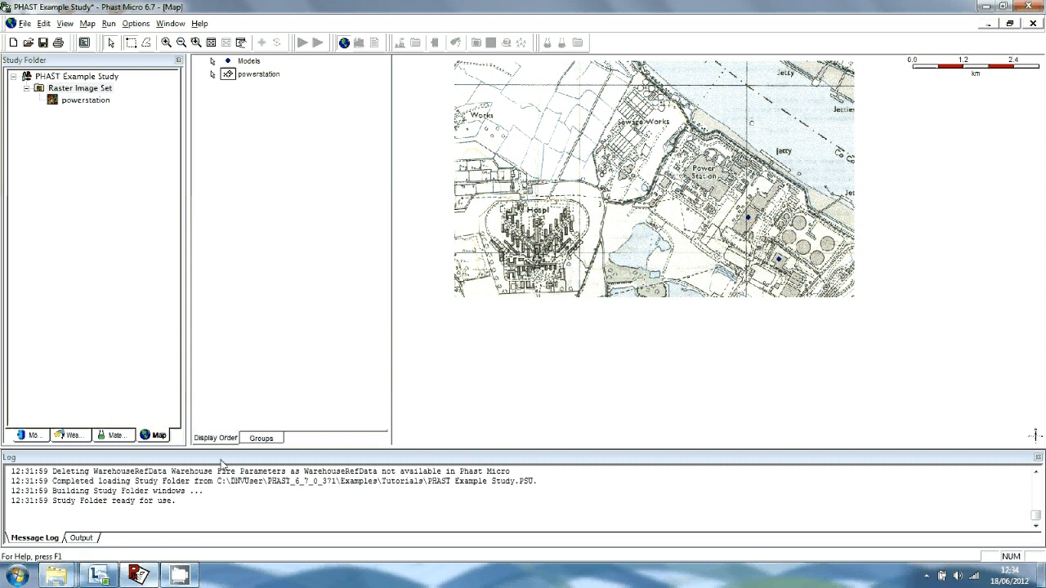
- Show the model name labels on the map, working from the Chlorine Relief Valve model
click(22, 437)
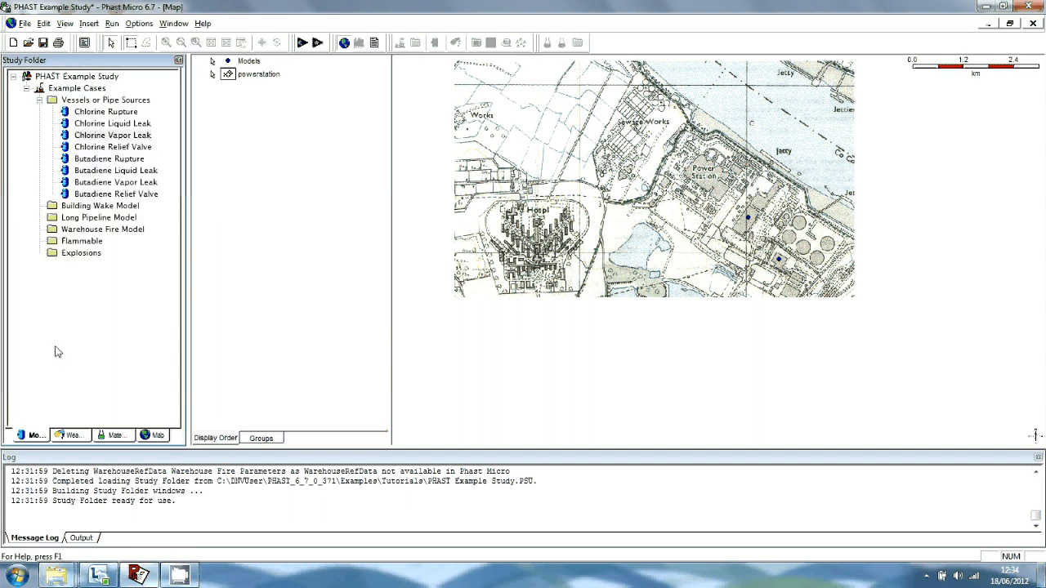
click(107, 148)
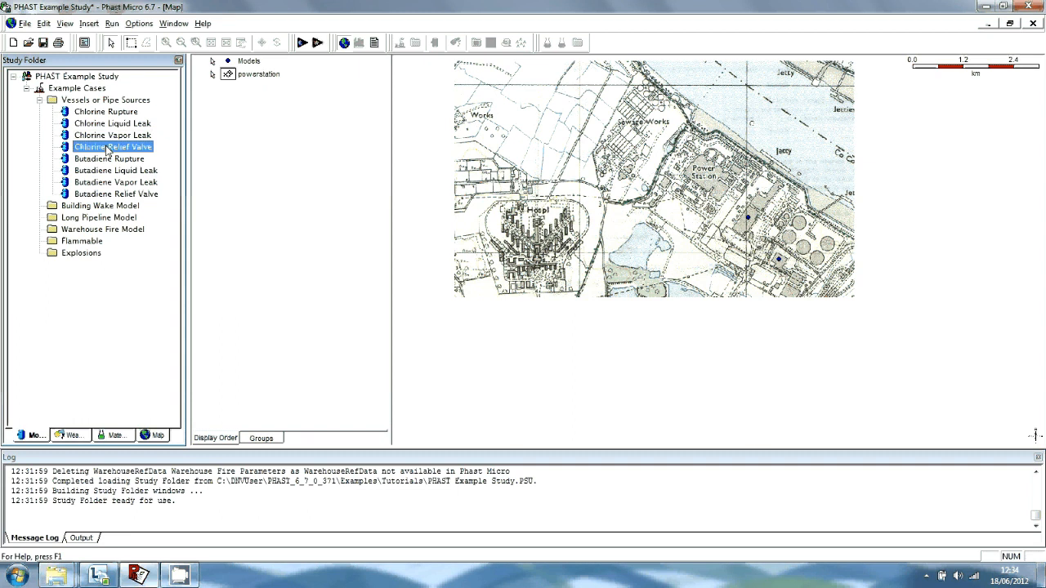
right_click(107, 150)
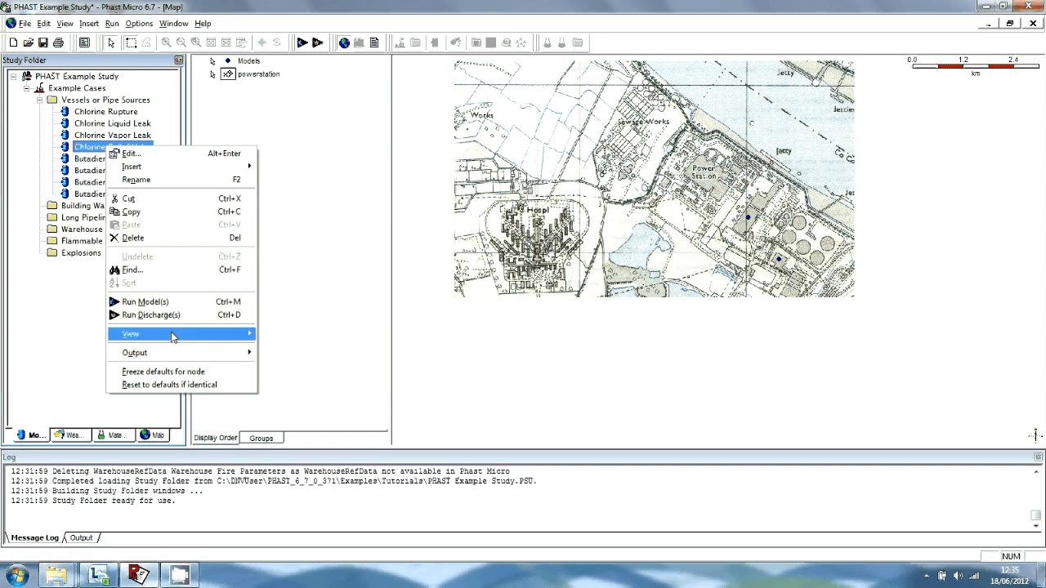
mouse_move(234, 335)
click(326, 361)
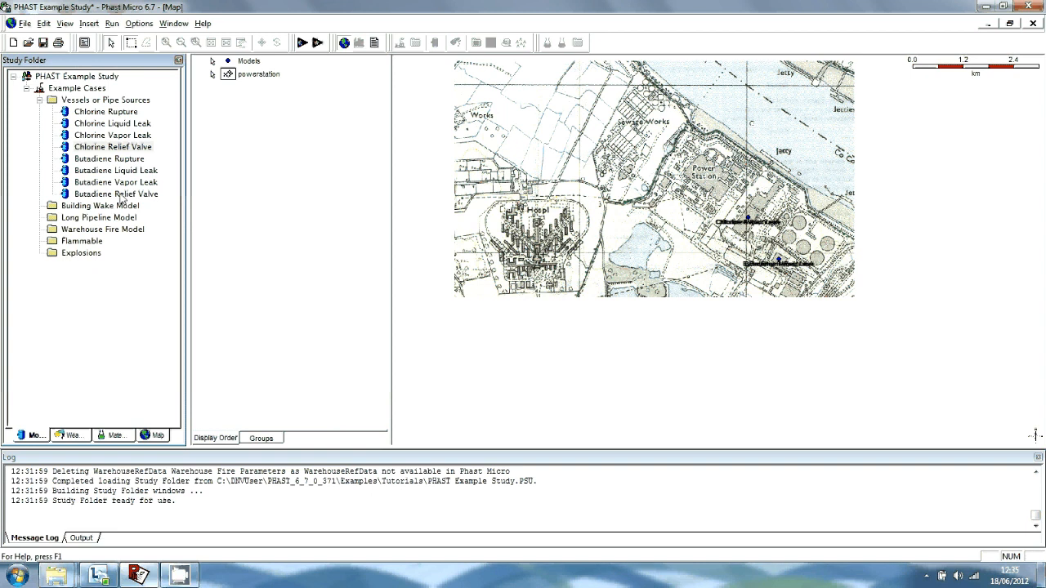
- Turn the model name labels on the map off again from the Chlorine Relief Valve model
right_click(116, 150)
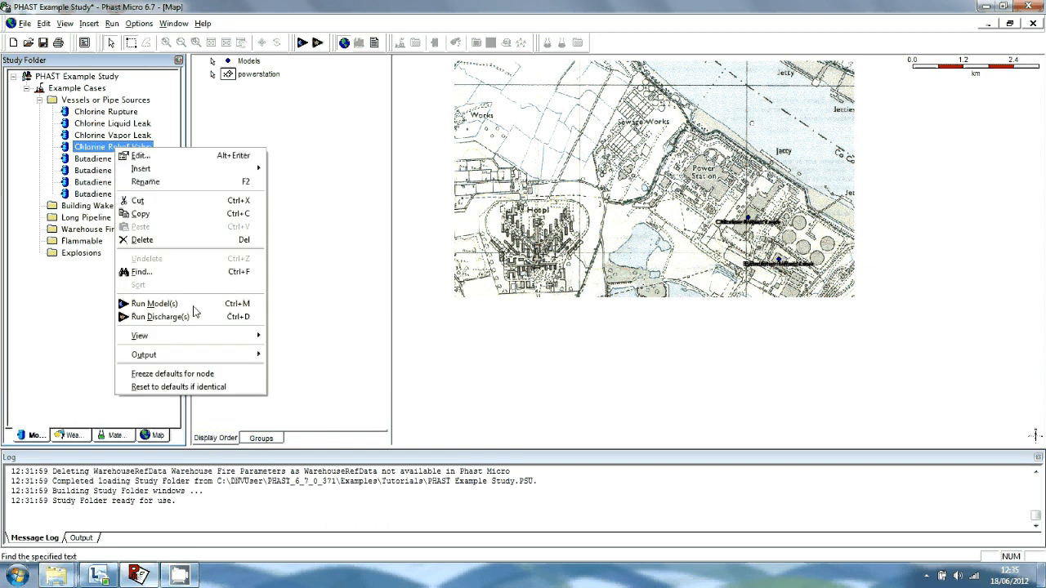
mouse_move(199, 343)
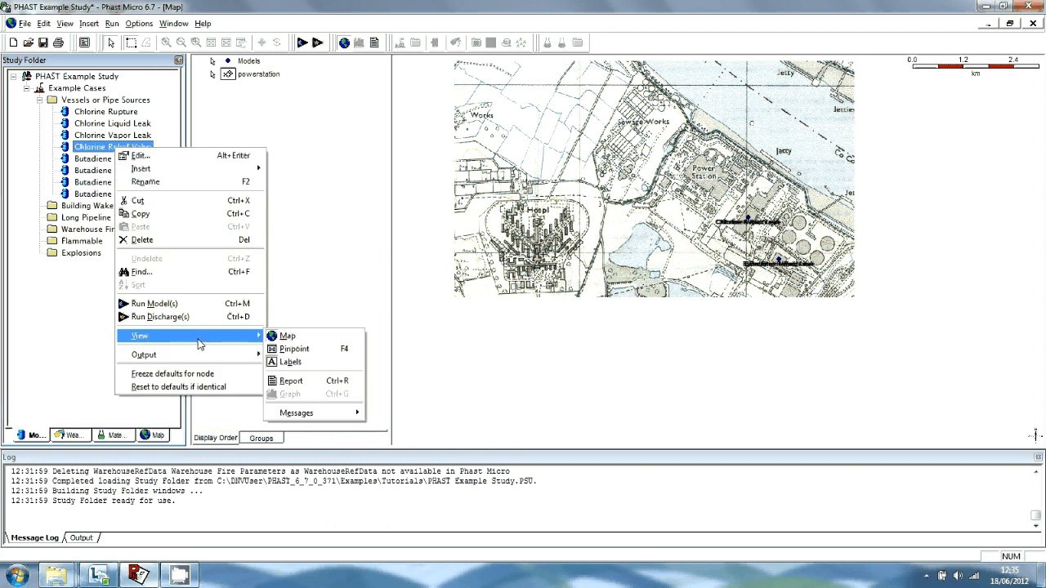
click(306, 362)
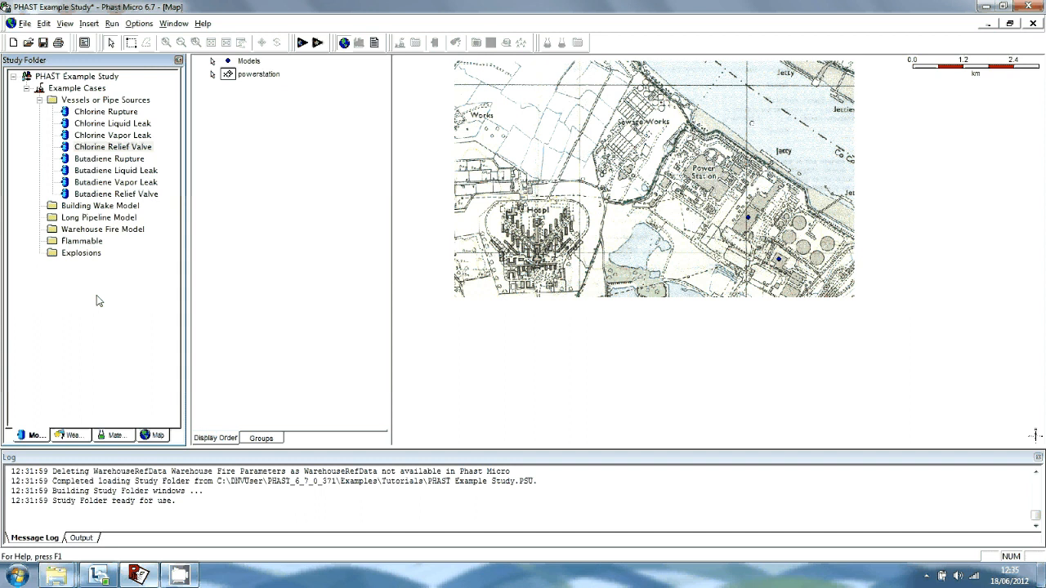
- Pinpoint the Chlorine Liquid Leak model on the map
click(103, 160)
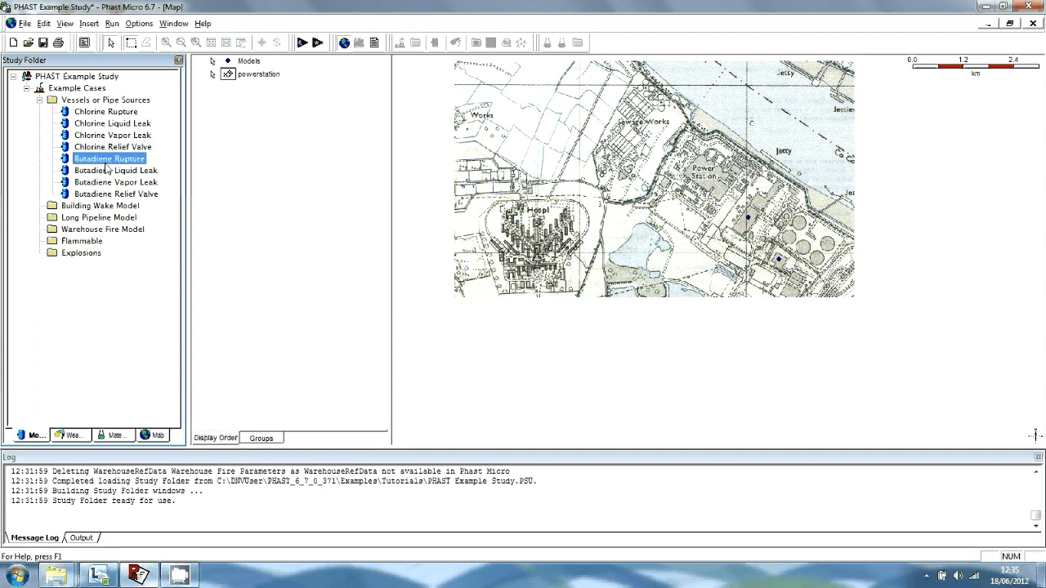
right_click(103, 124)
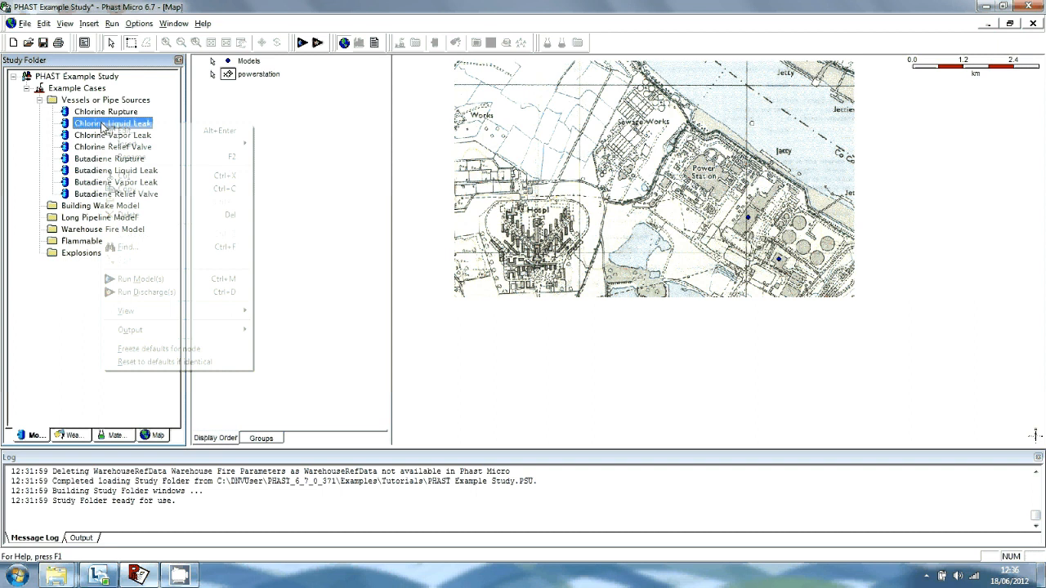
mouse_move(163, 312)
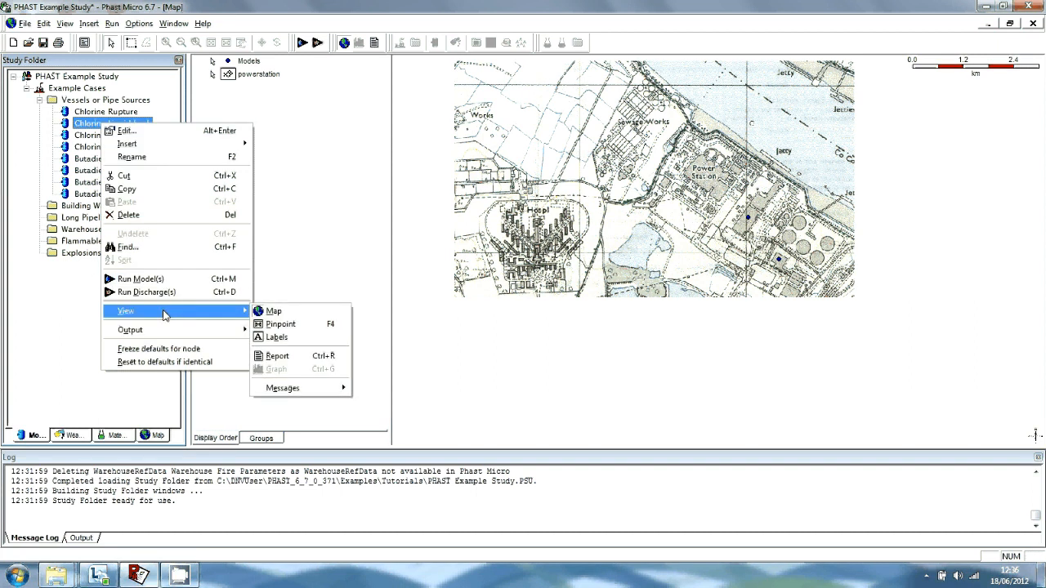
click(281, 325)
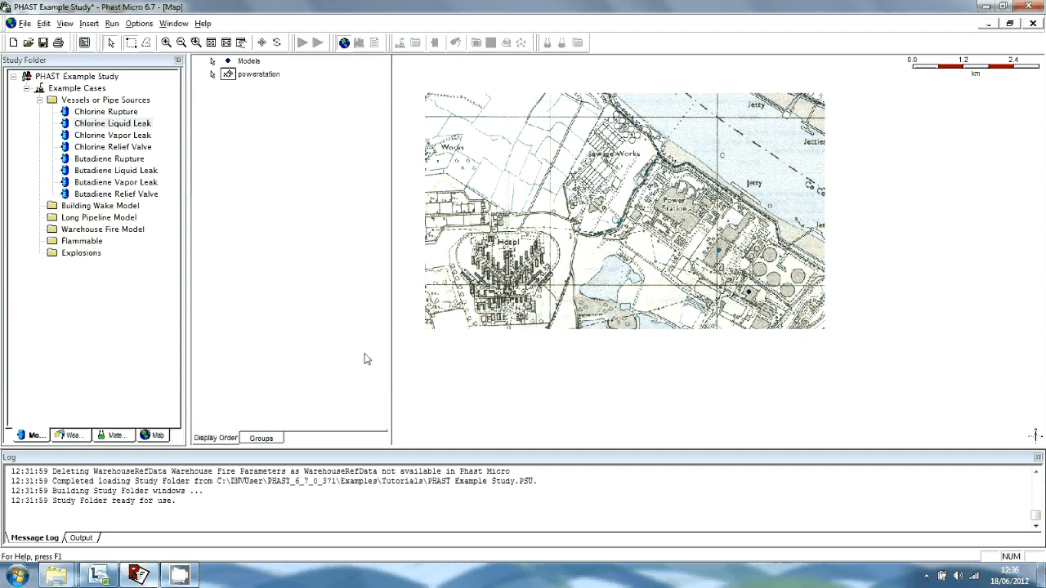
- Close all open view windows and display the study's list of models
click(173, 23)
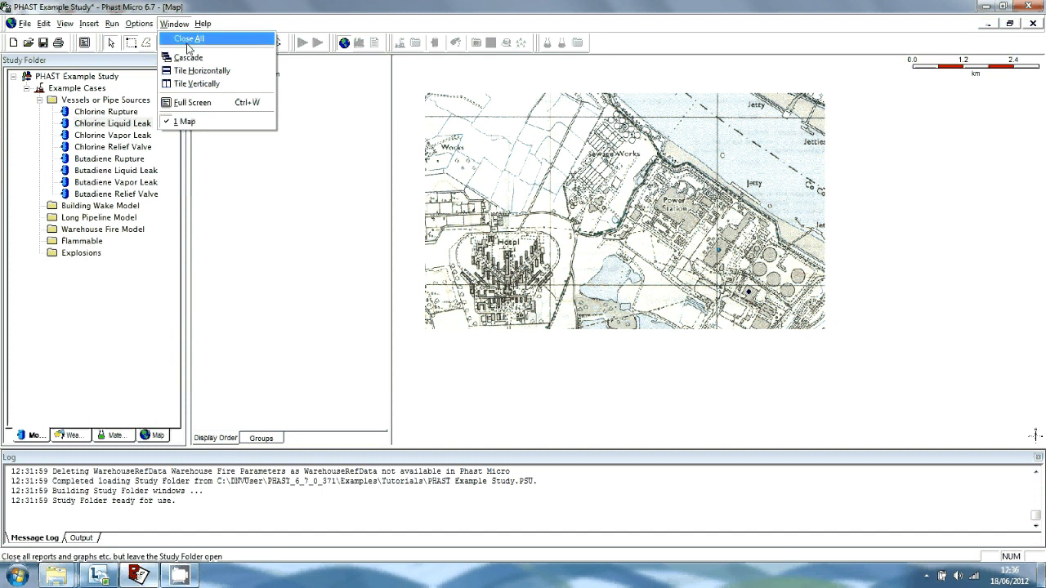
click(188, 39)
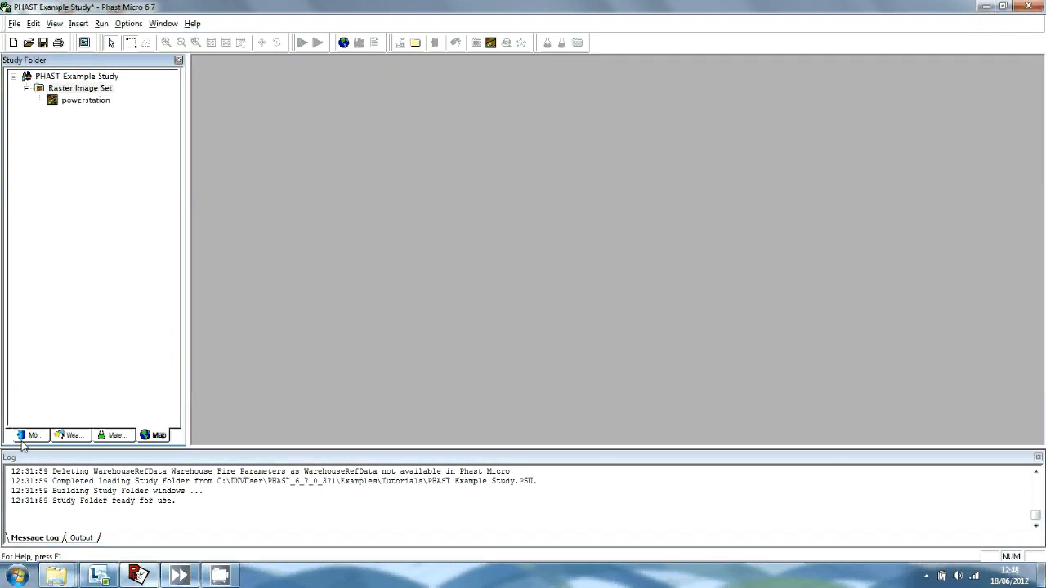
click(29, 437)
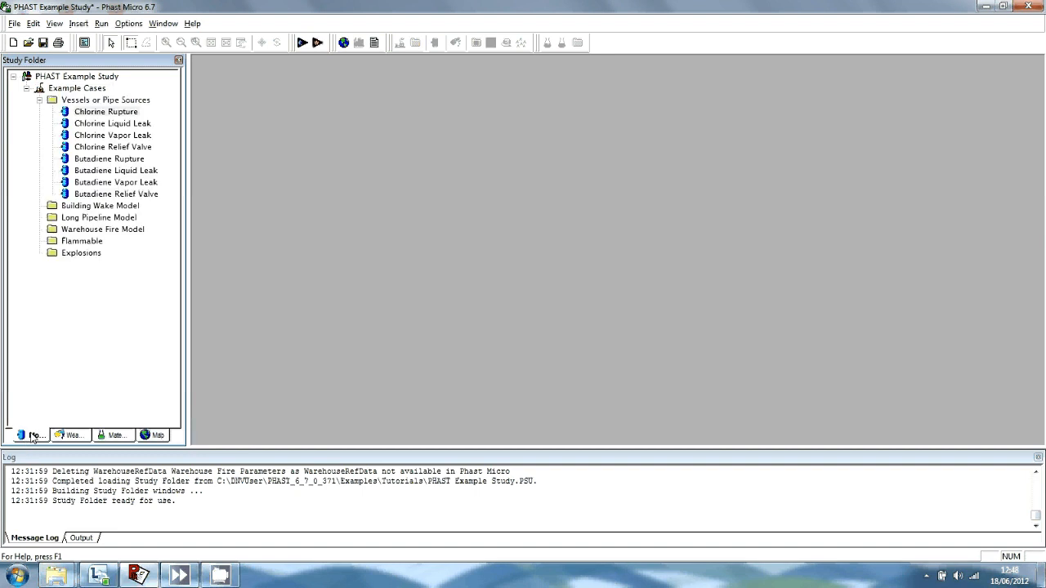
- Open the Chlorine Rupture model's input data, read the help on its Material section full-screen, and close both
double_click(116, 117)
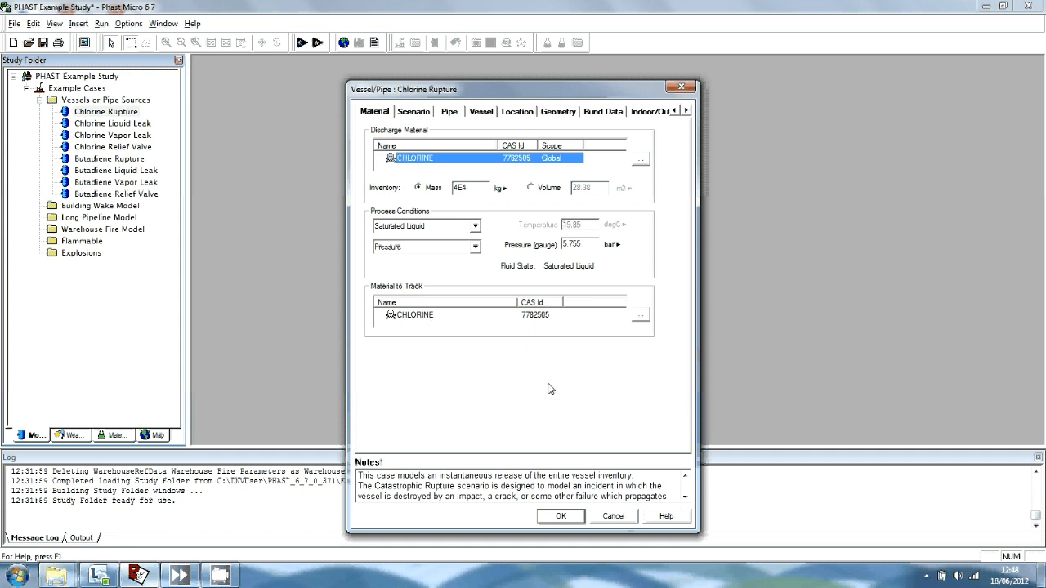
click(667, 516)
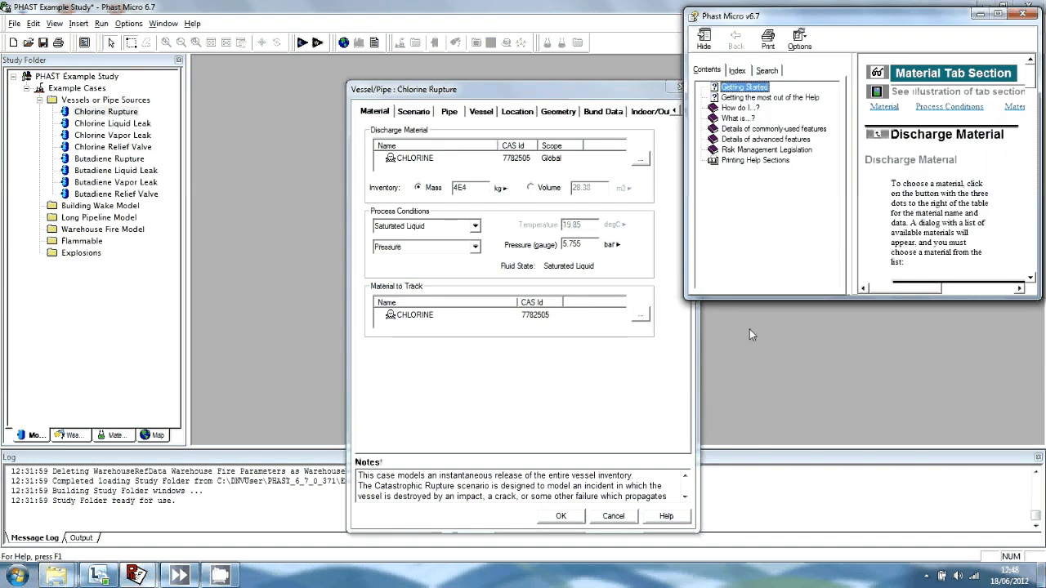
drag(832, 18, 639, 81)
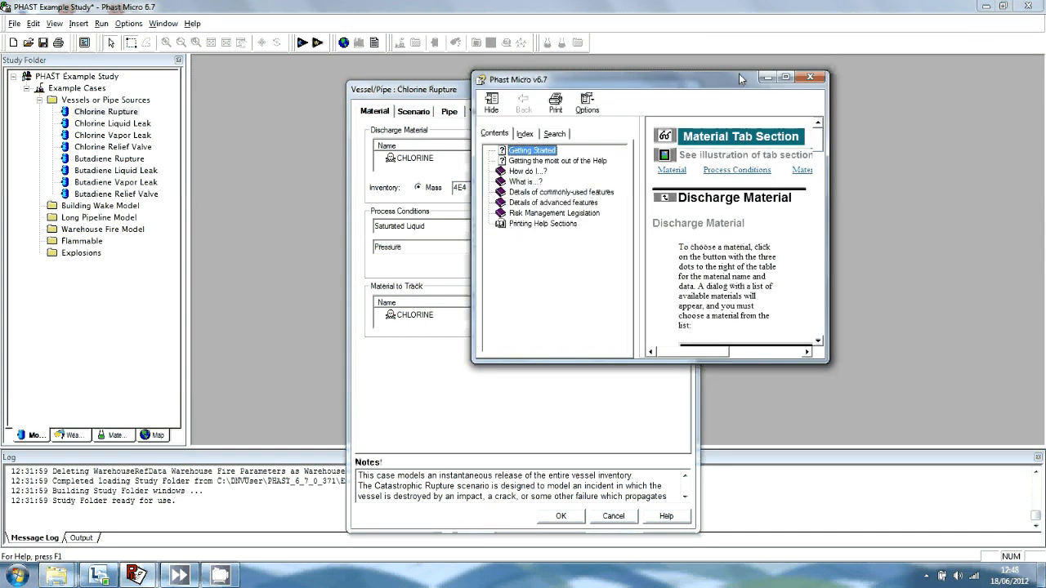
click(784, 78)
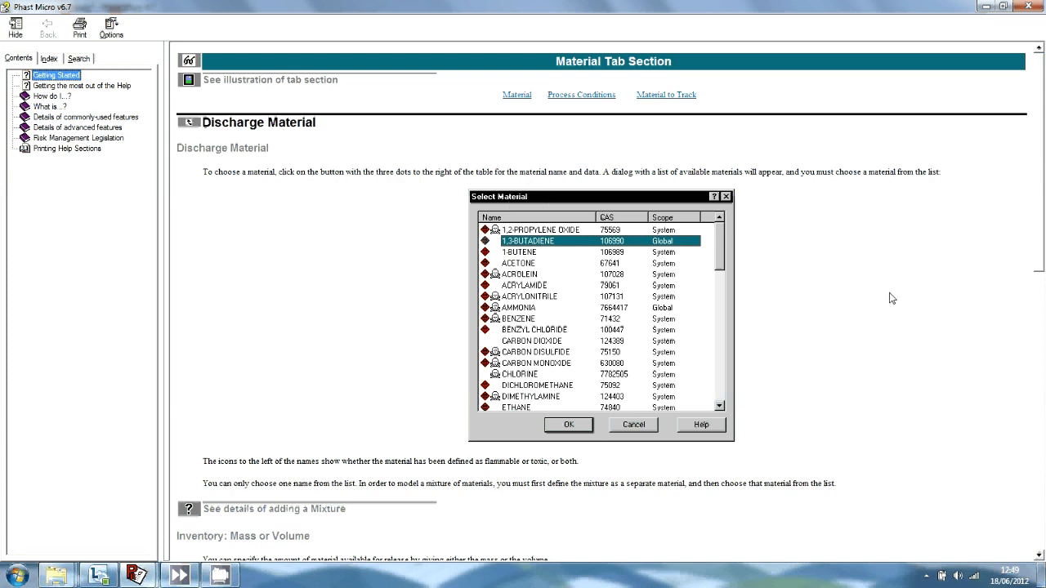
click(1026, 7)
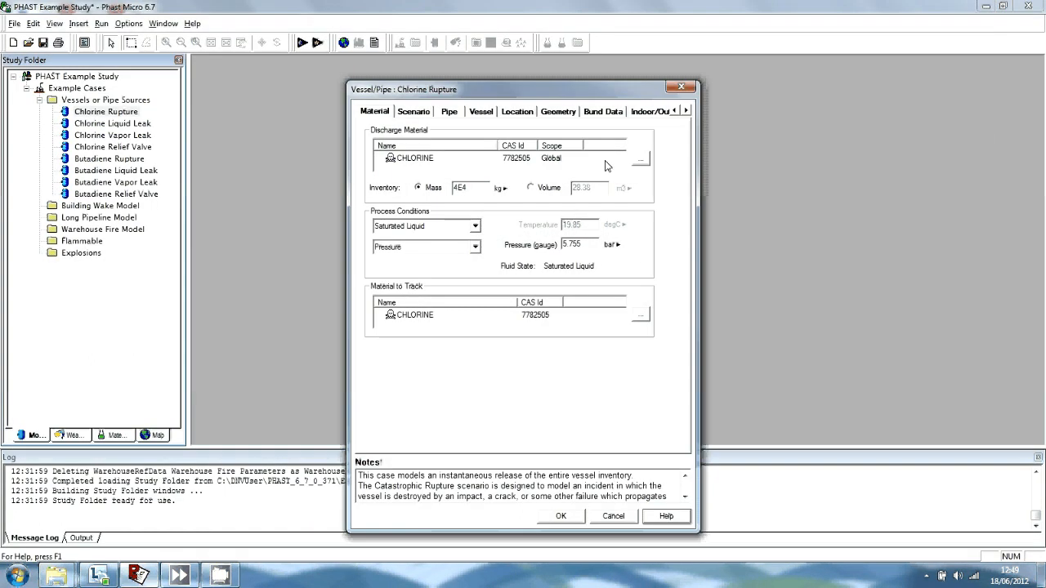
click(679, 87)
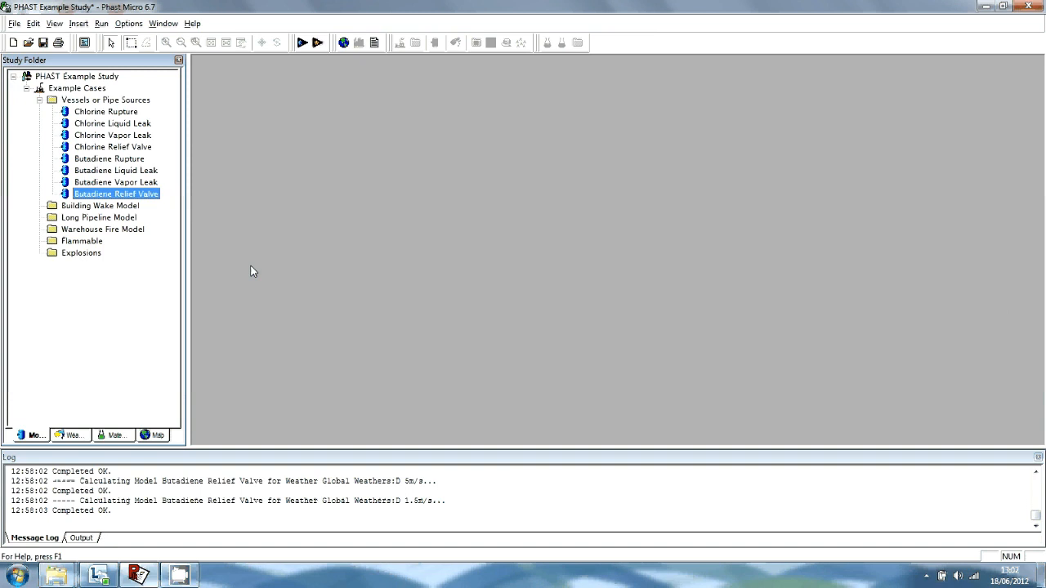
- Run the model calculations for the whole PHAST Example Study
click(81, 78)
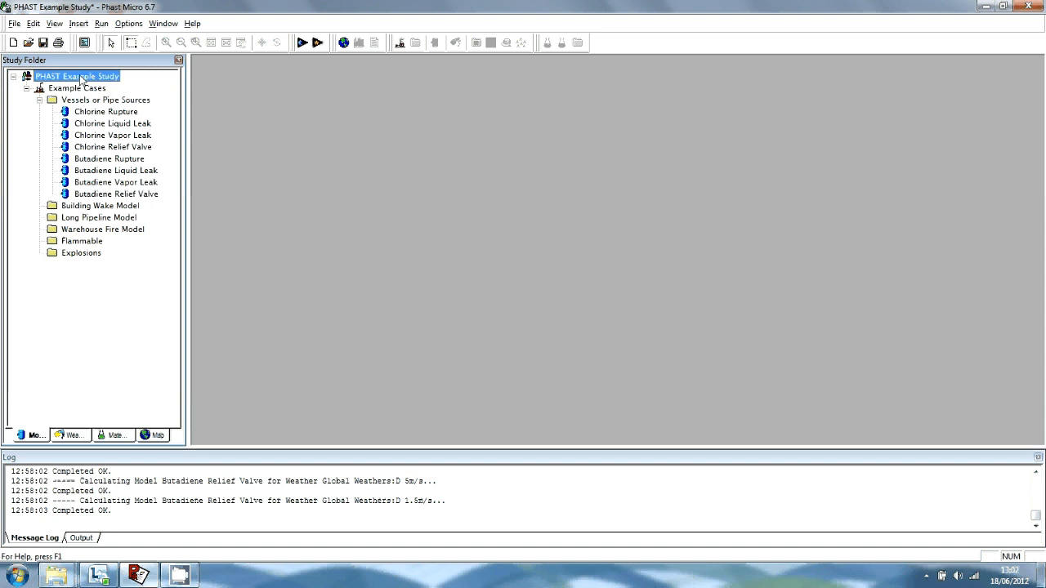
click(101, 25)
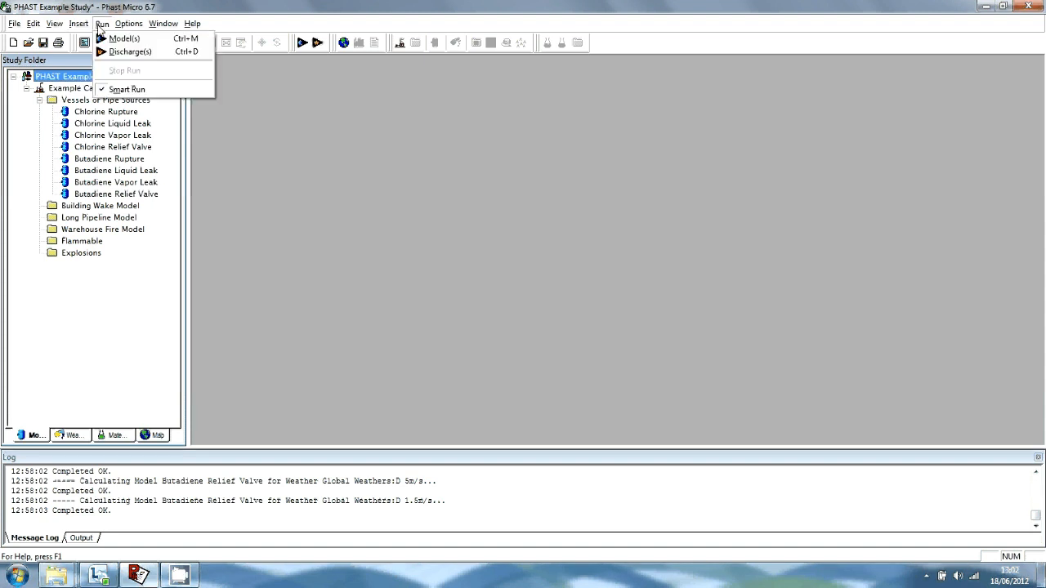
click(101, 24)
click(101, 24)
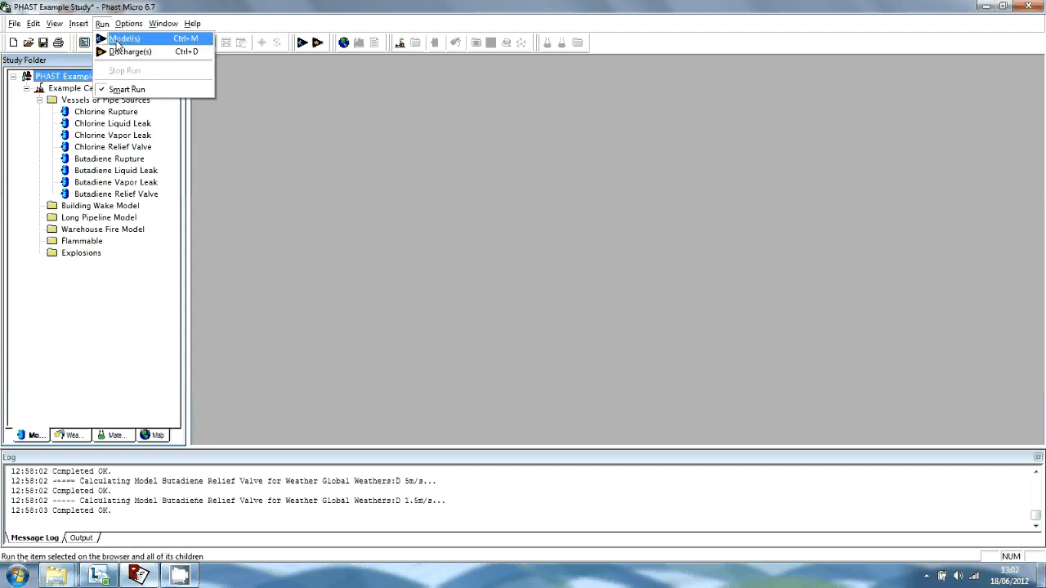
click(117, 43)
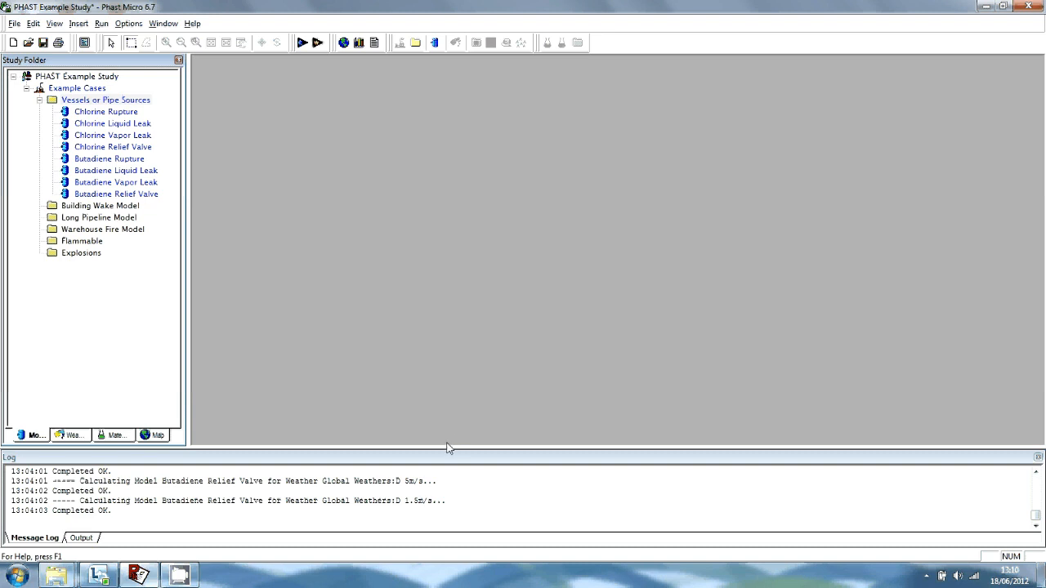
- Plot the result graphs for the Vessels or Pipe Sources folder under the F 1.5m/s weather
click(105, 100)
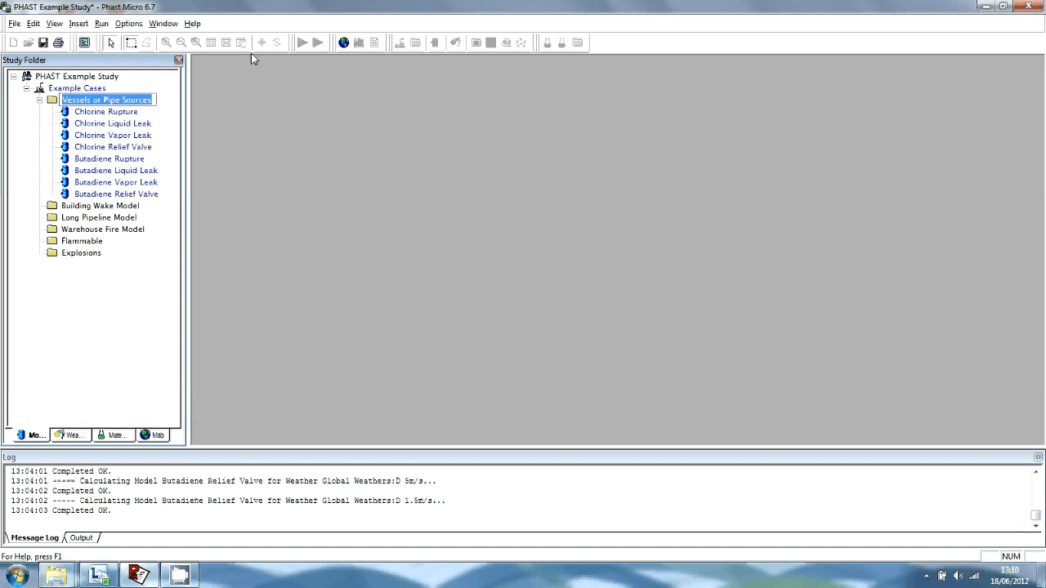
click(214, 92)
click(361, 43)
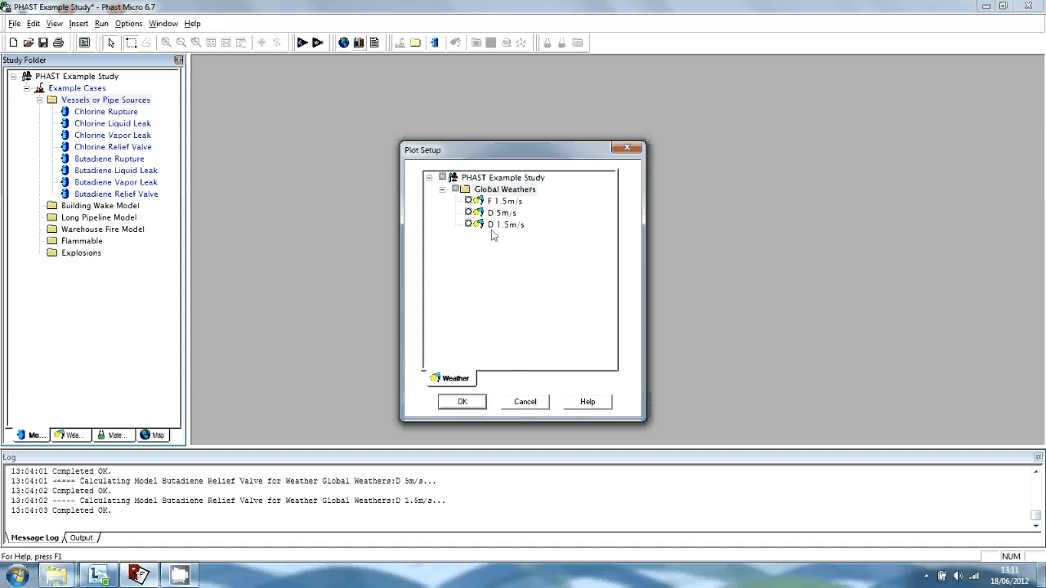
click(468, 200)
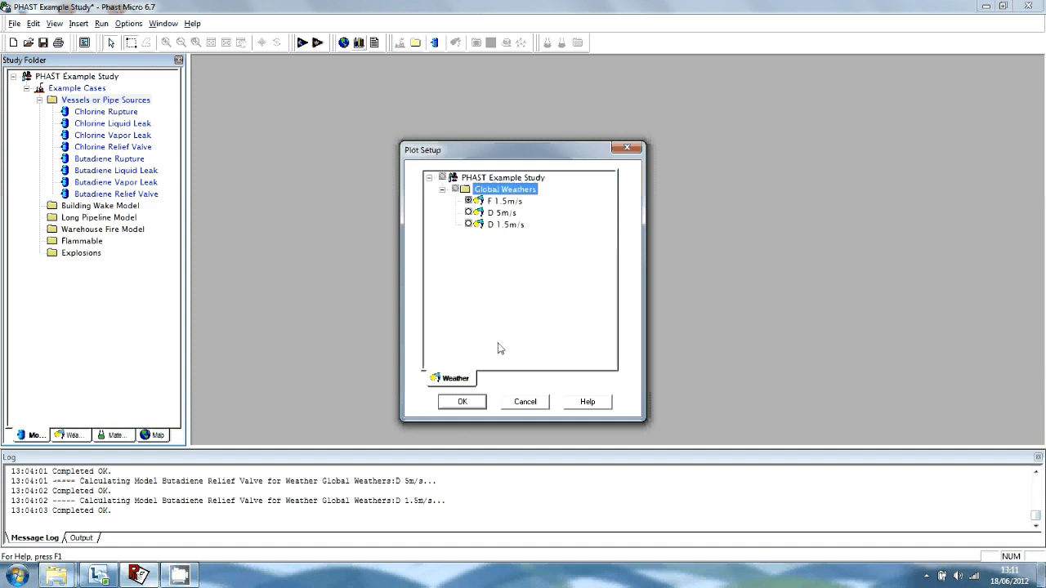
click(462, 402)
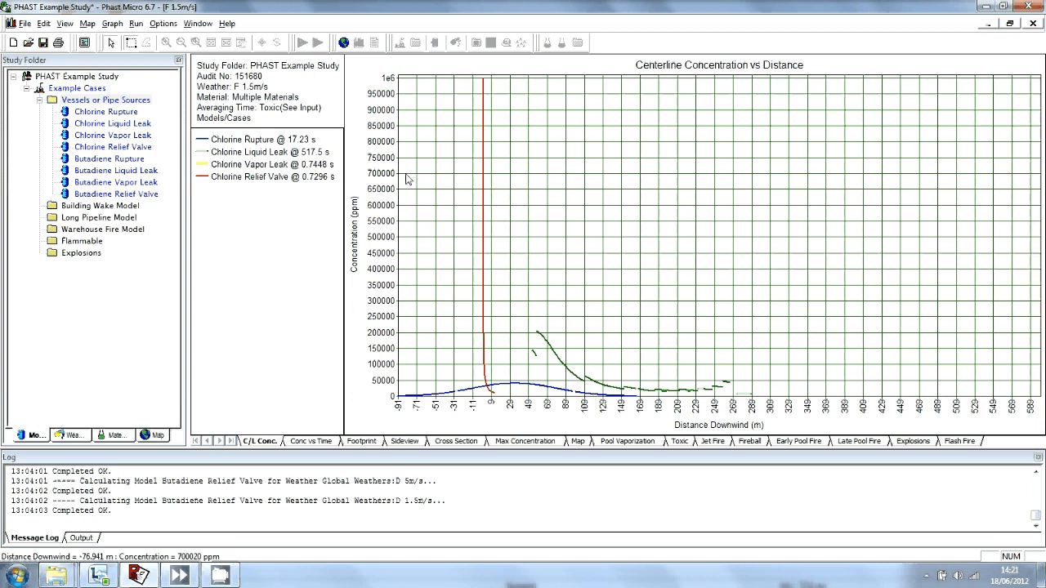
- Look at the averaging time options in the concentration graph's plot properties and close them without changes
click(120, 25)
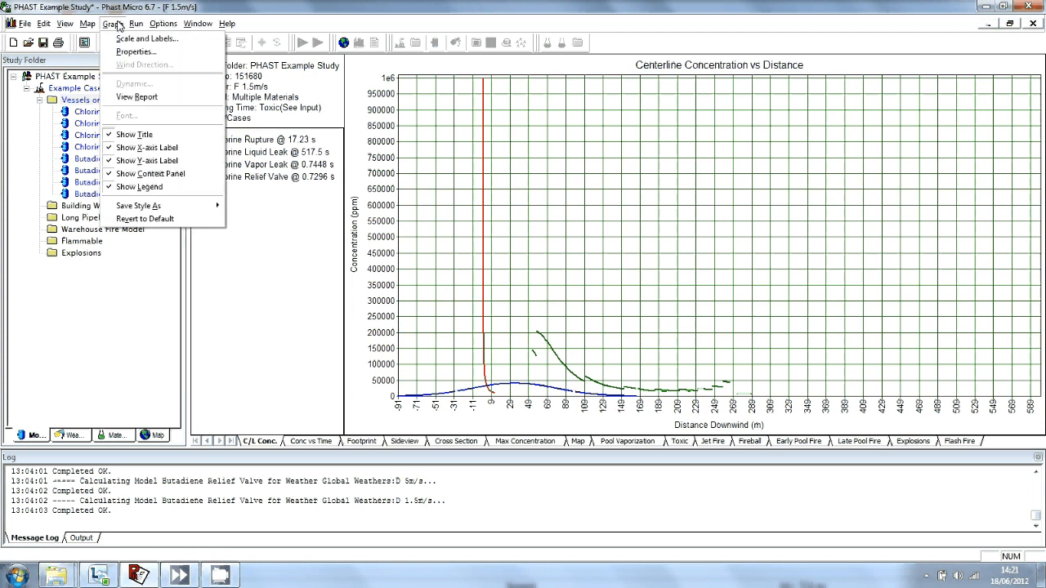
click(136, 52)
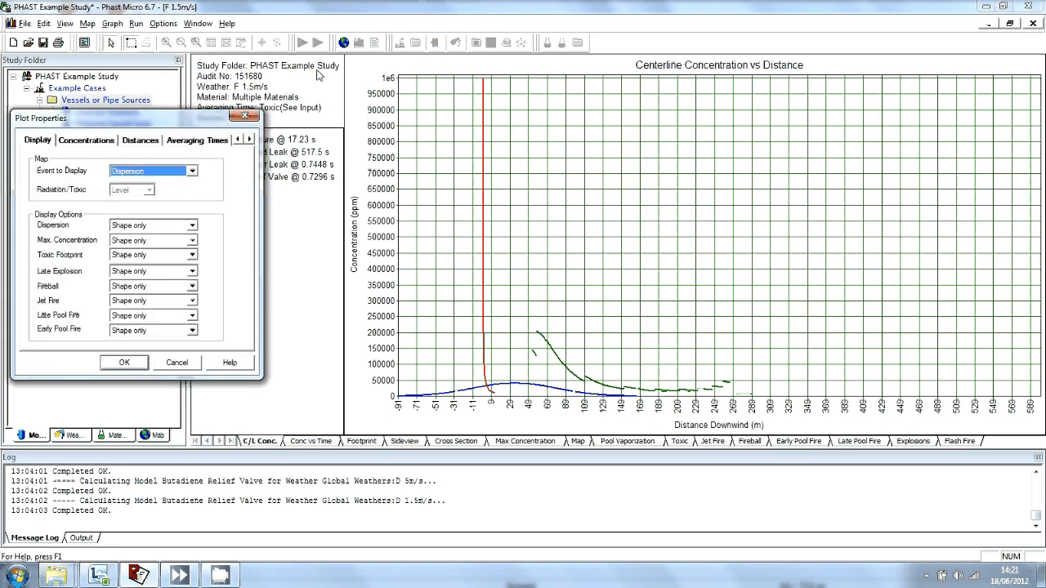
click(184, 145)
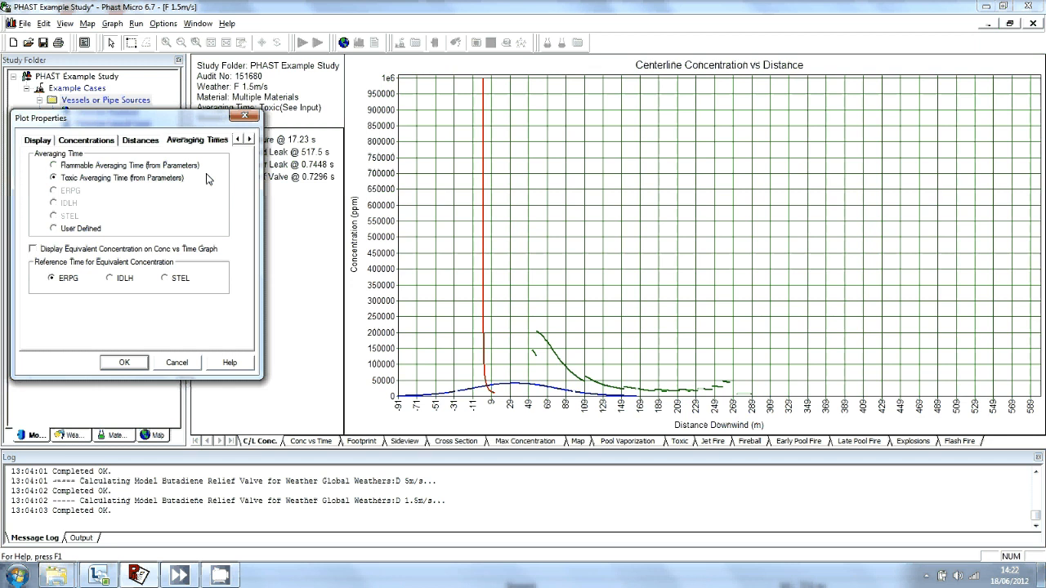
click(244, 116)
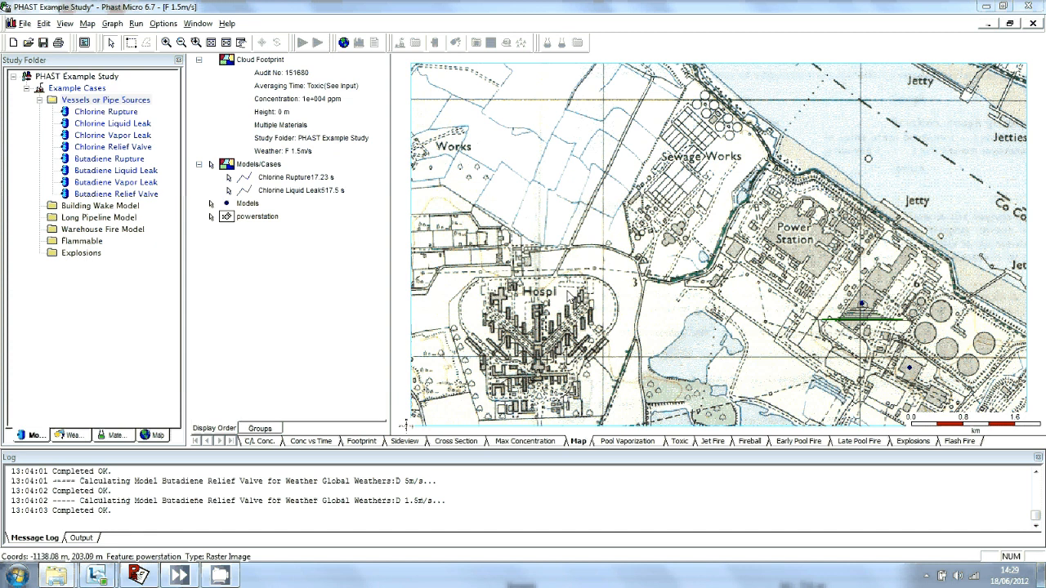
- Set the height above ground for the map's cloud footprint to 10 m in the graph properties
right_click(555, 221)
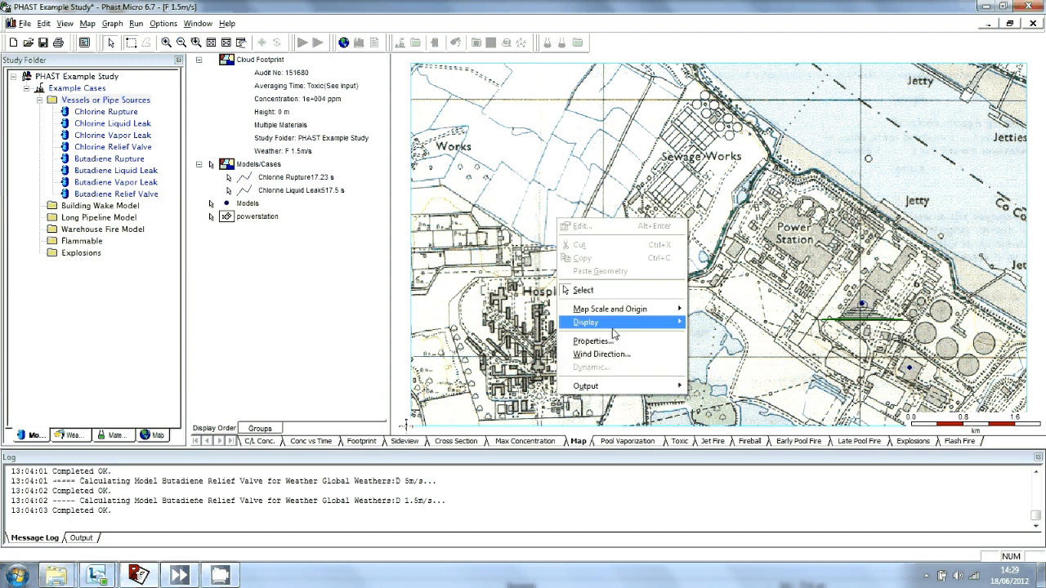
click(616, 343)
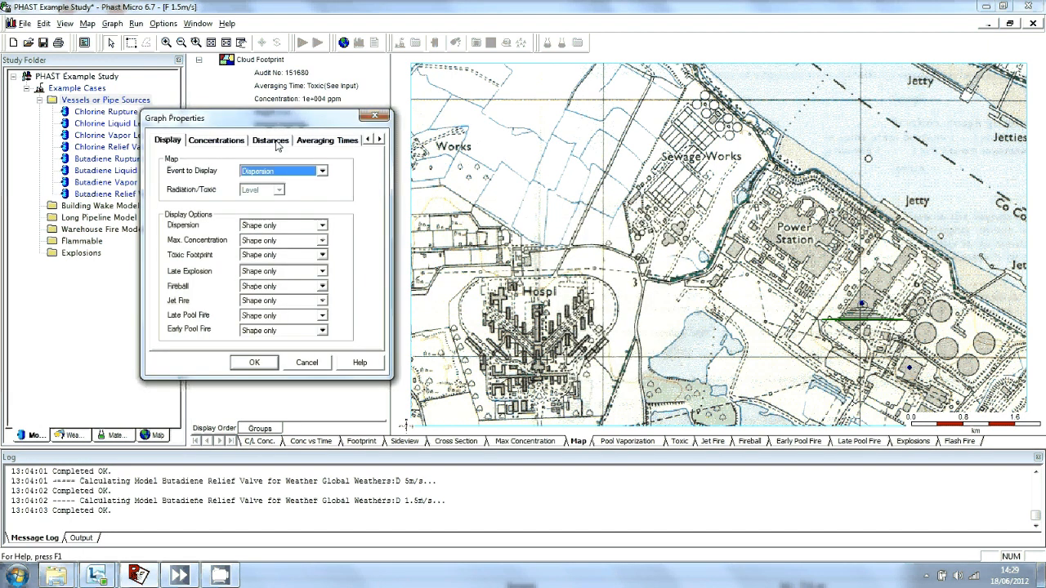
click(276, 143)
click(276, 216)
key(BackSpace)
text(1)
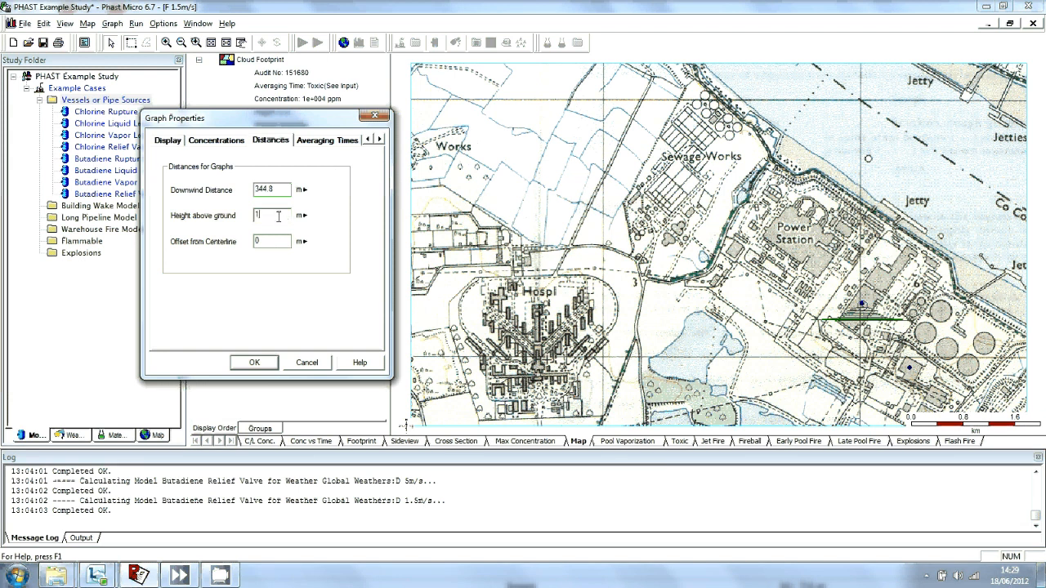
text(0)
click(254, 365)
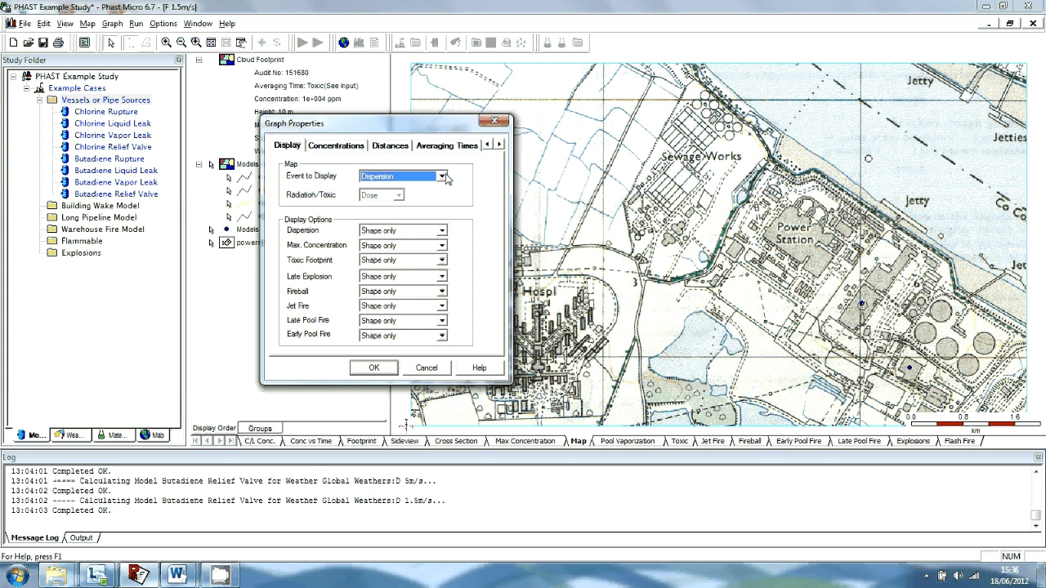
- Make the map display the Outdoor Toxic event by Lethality
click(442, 176)
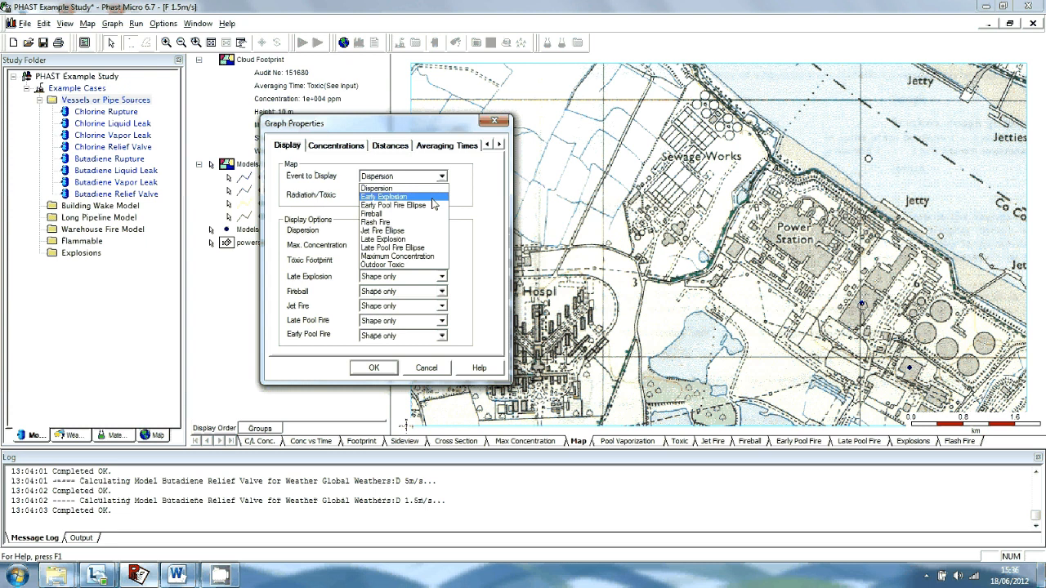
click(432, 264)
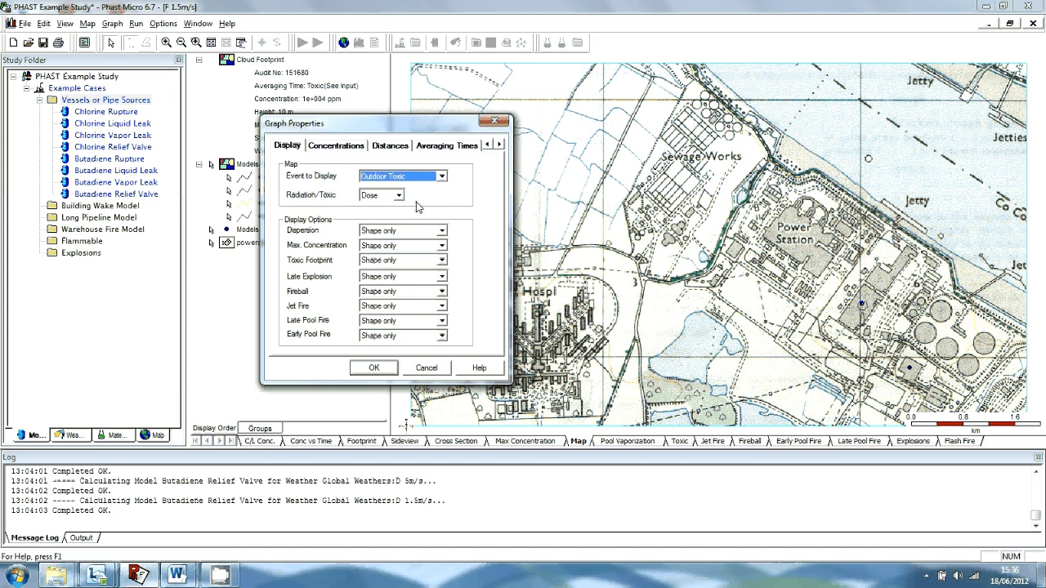
click(398, 197)
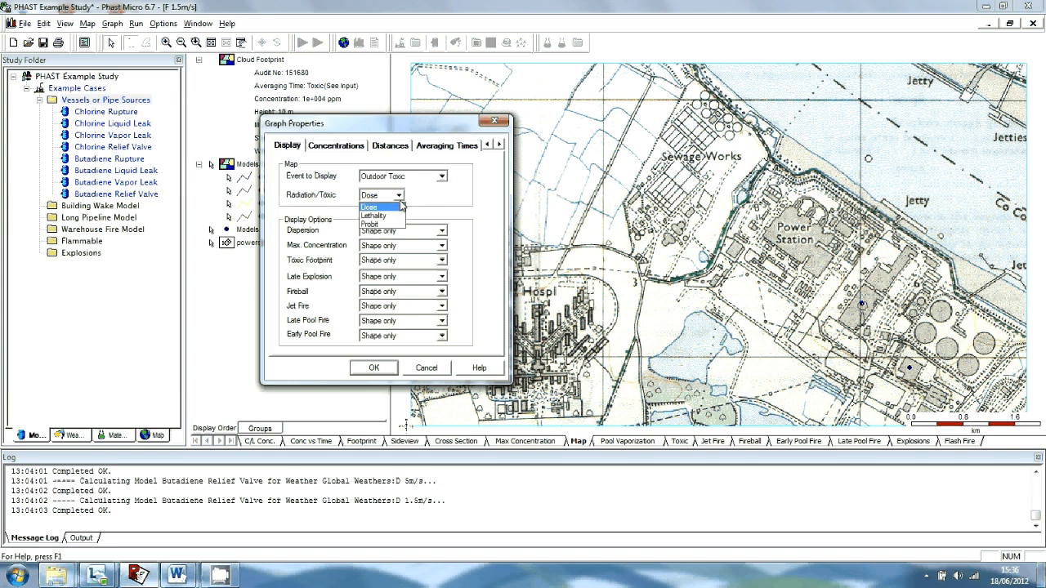
click(397, 214)
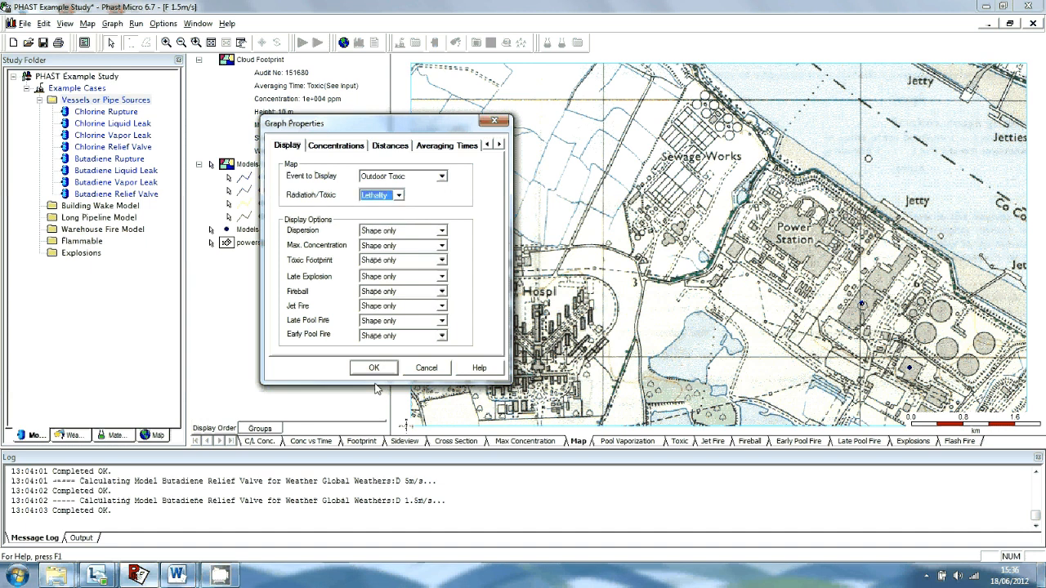
click(373, 372)
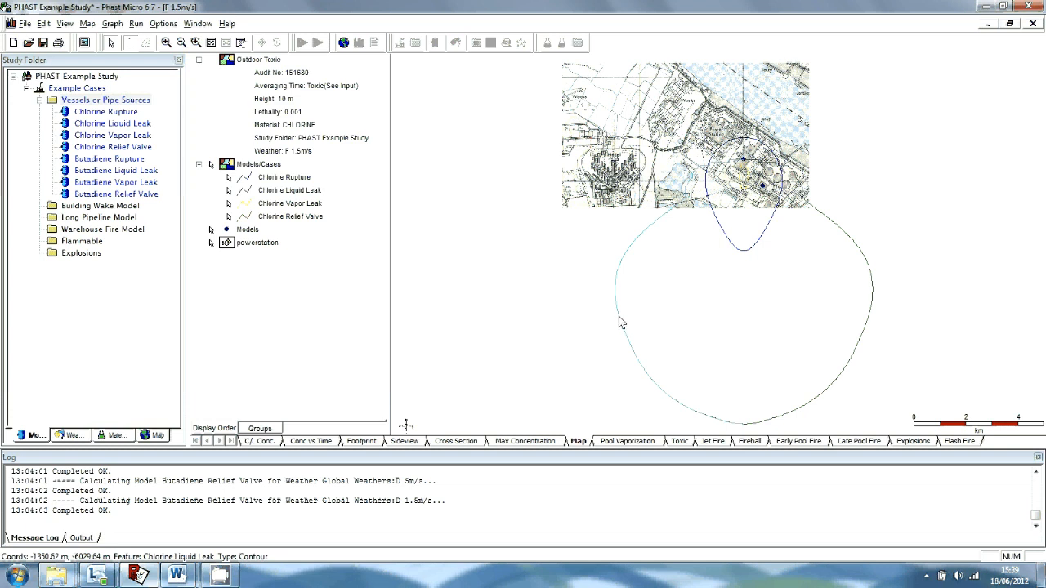
- Look at the map's wind direction setting and close it without applying a change
right_click(598, 298)
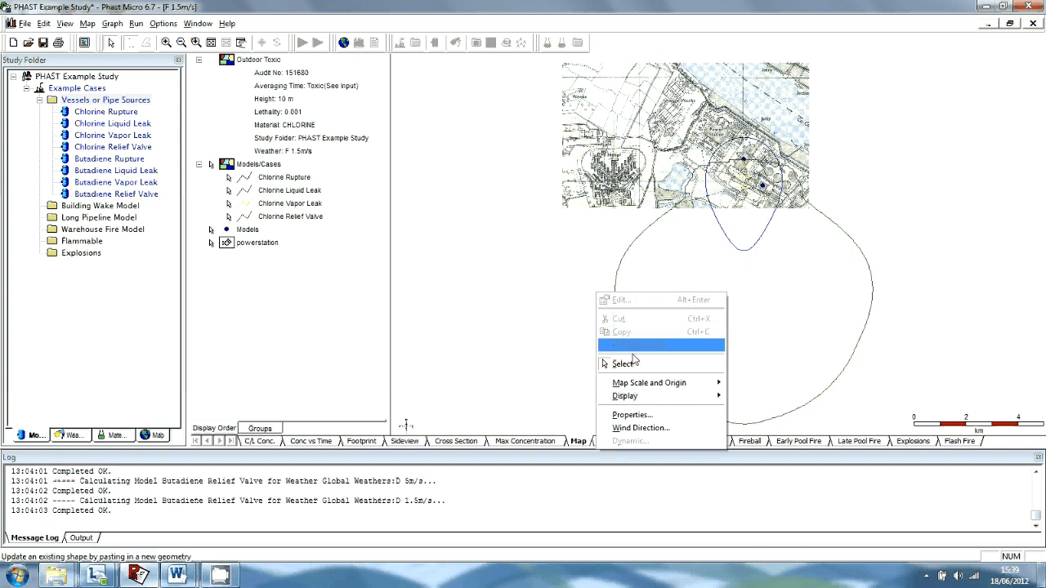
click(645, 428)
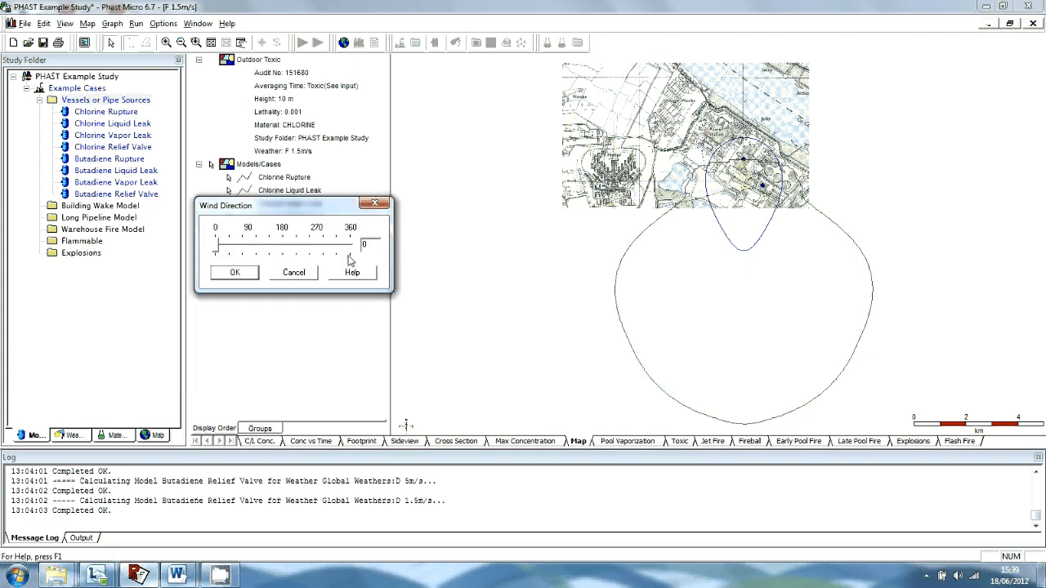
click(307, 274)
- Browse the result graphs for pool vaporization, outdoor probit footprint and late explosion worst case
click(626, 442)
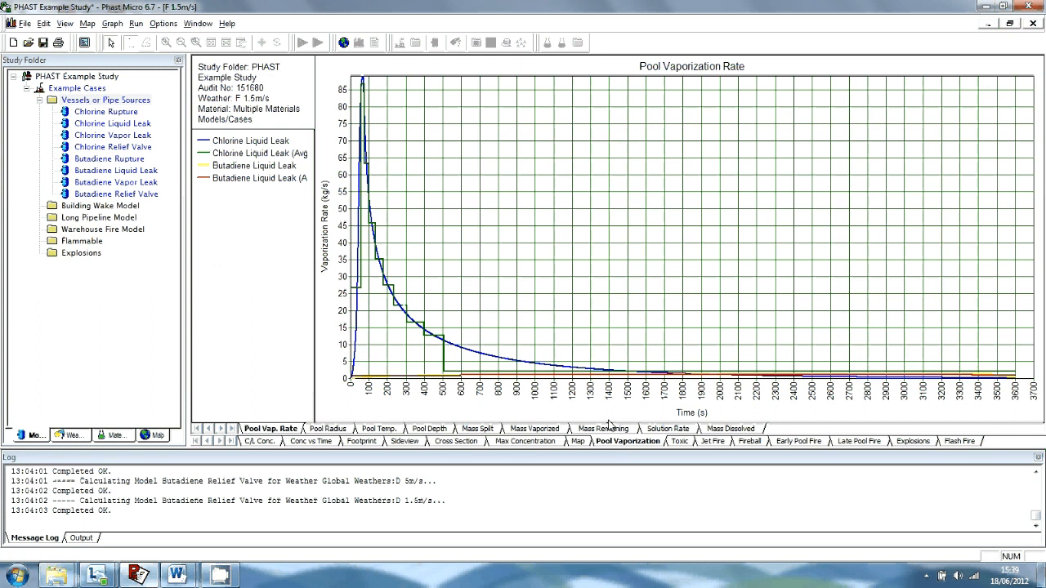
click(677, 442)
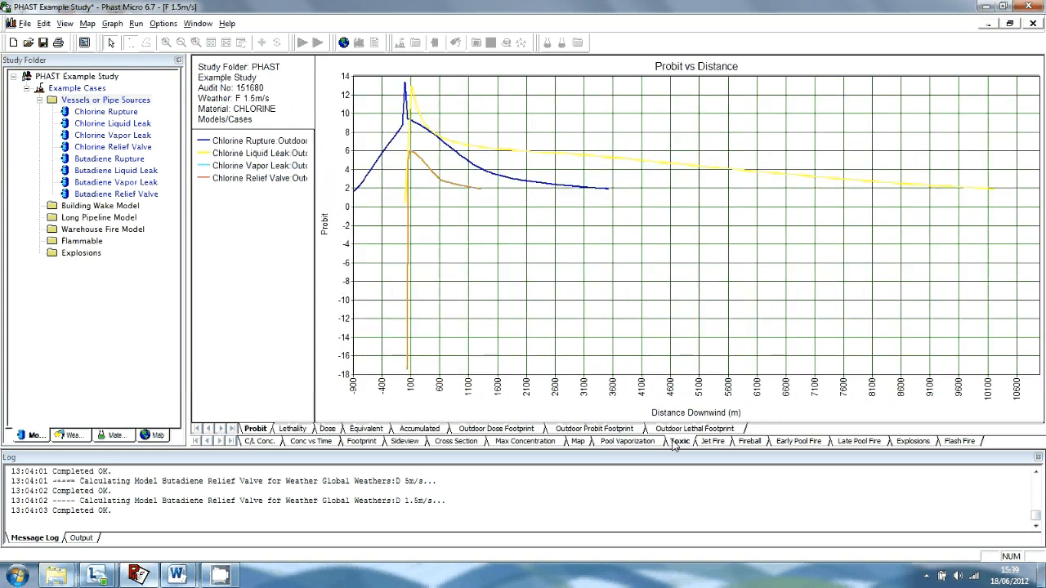
click(606, 428)
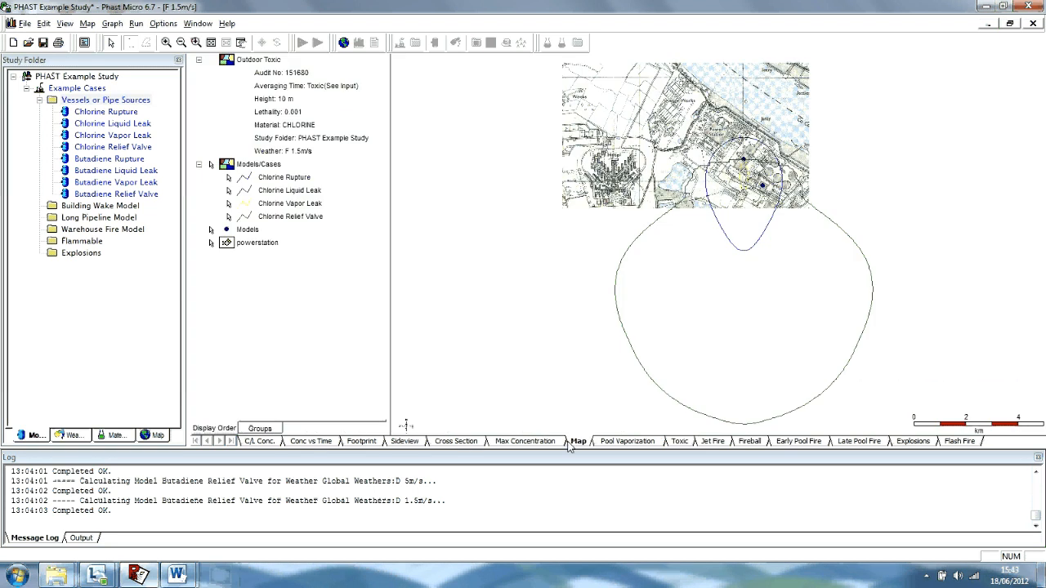
click(912, 441)
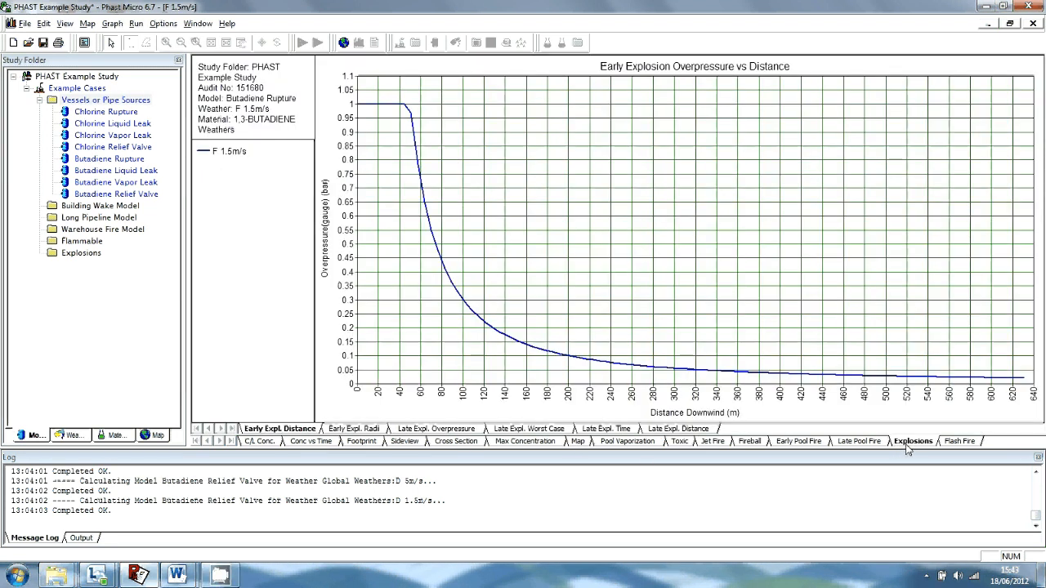
click(544, 429)
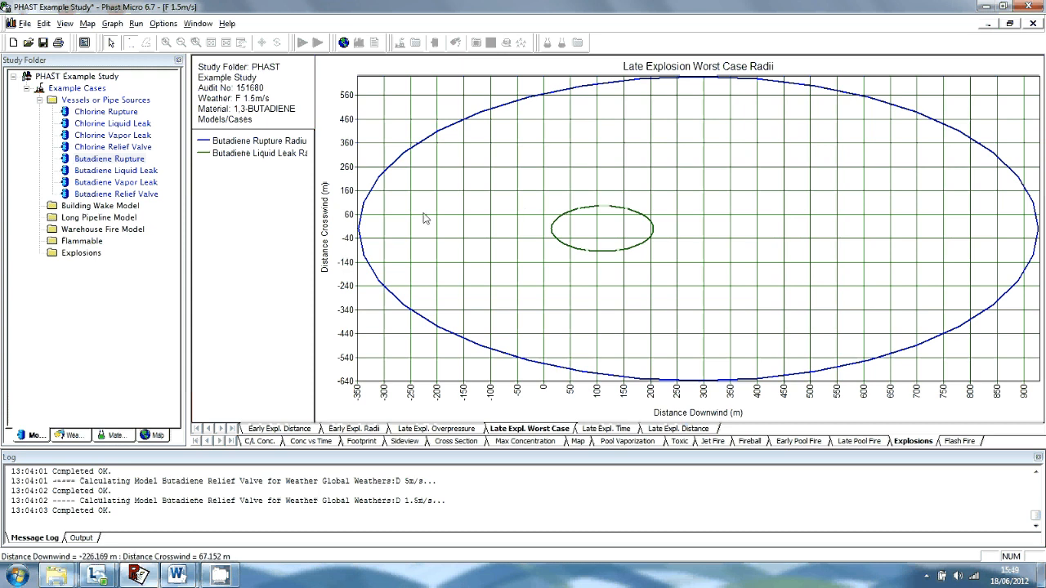
- Open the report for the Butadiene Rupture model and read through its input data
click(108, 158)
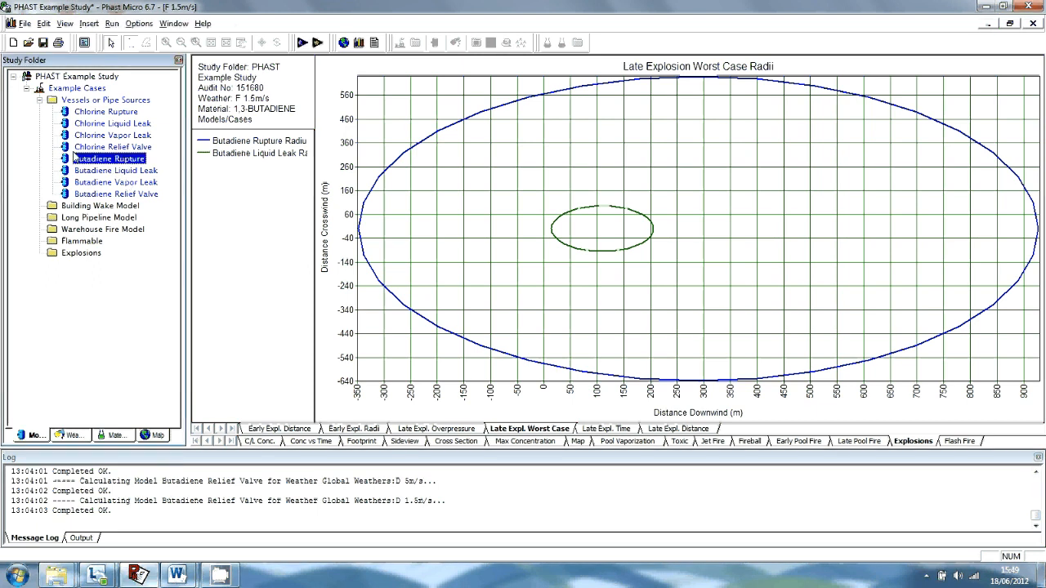
click(64, 23)
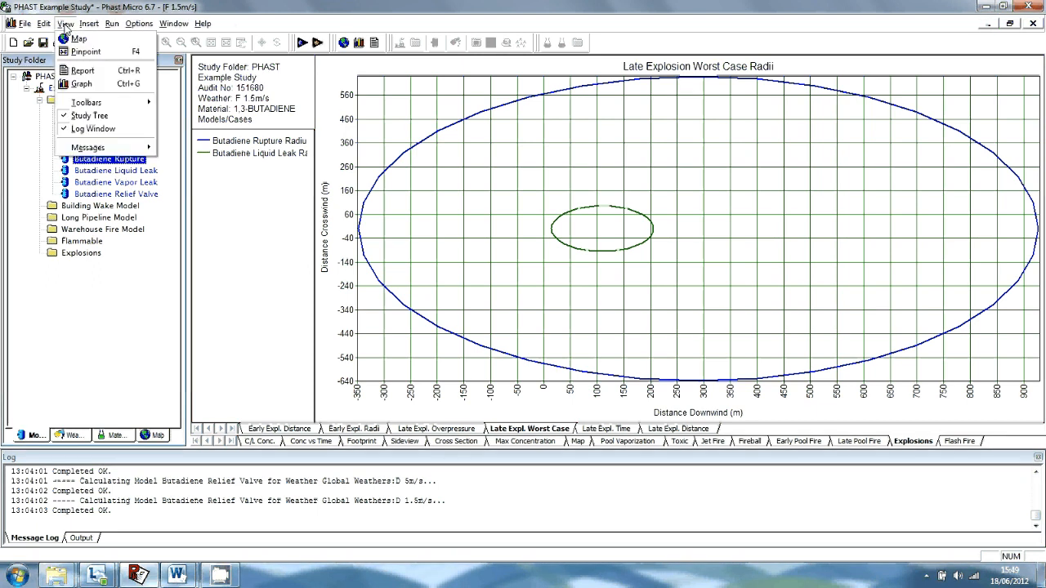
click(83, 72)
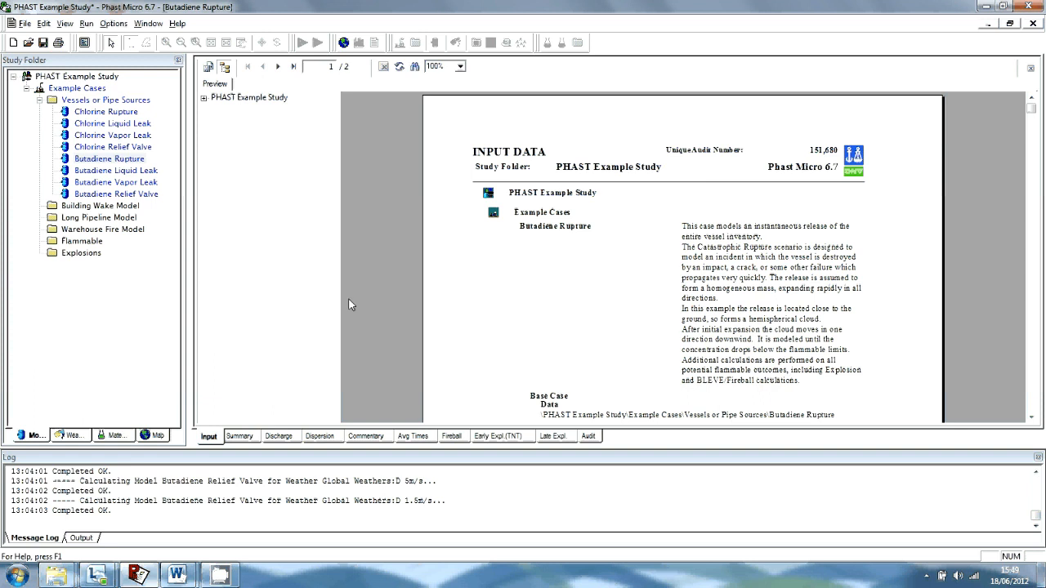
scroll(478, 187, down, 10)
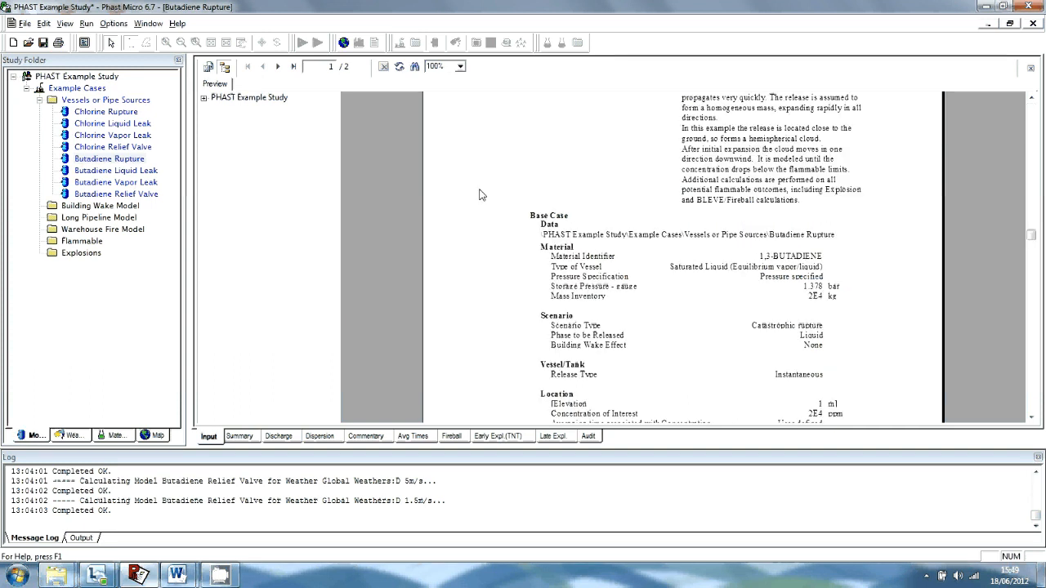
- Examine the audit report and the summary report of the Butadiene Rupture model
click(589, 435)
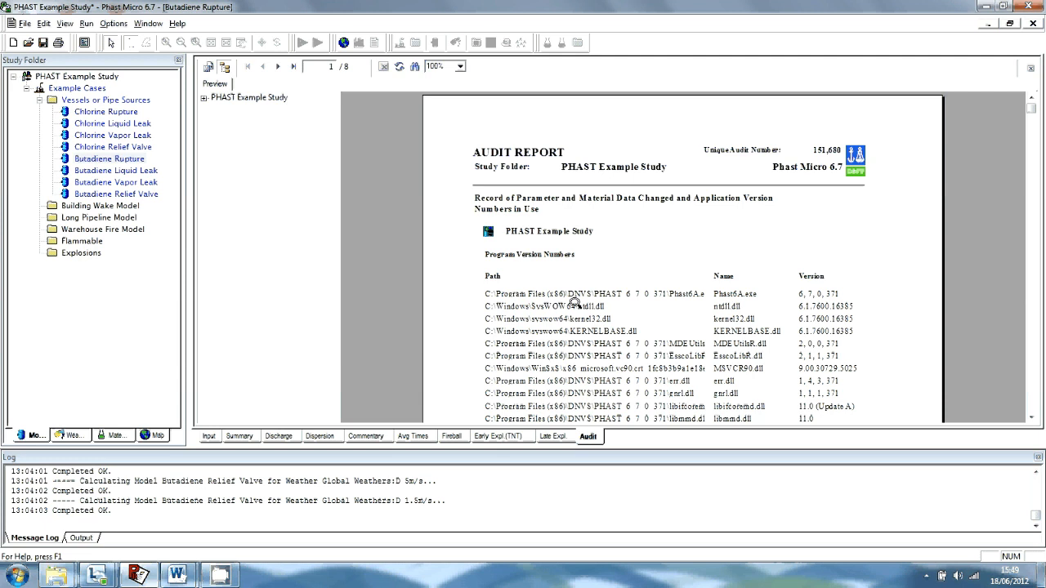
scroll(574, 302, down, 5)
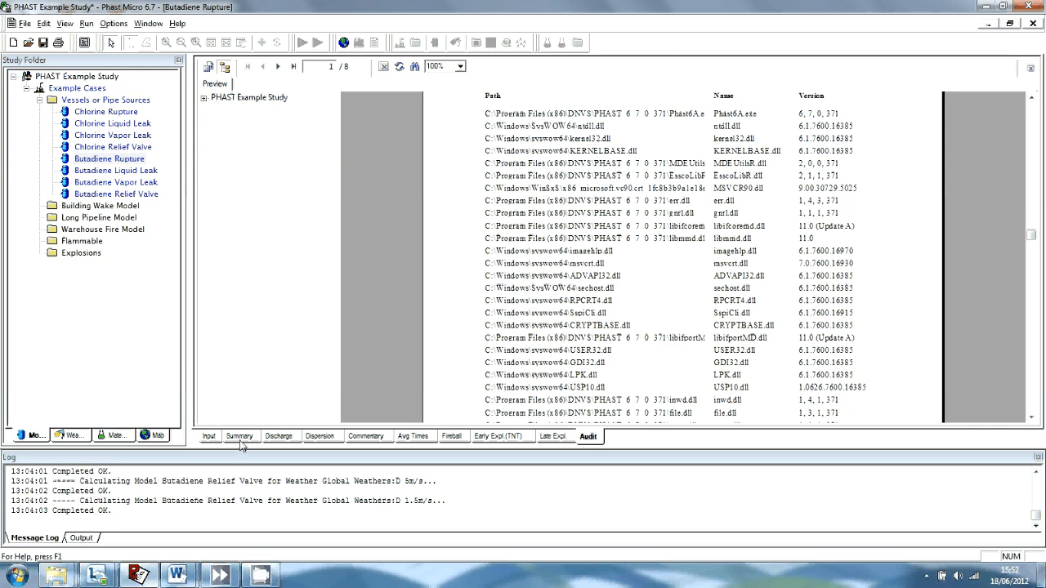
click(240, 436)
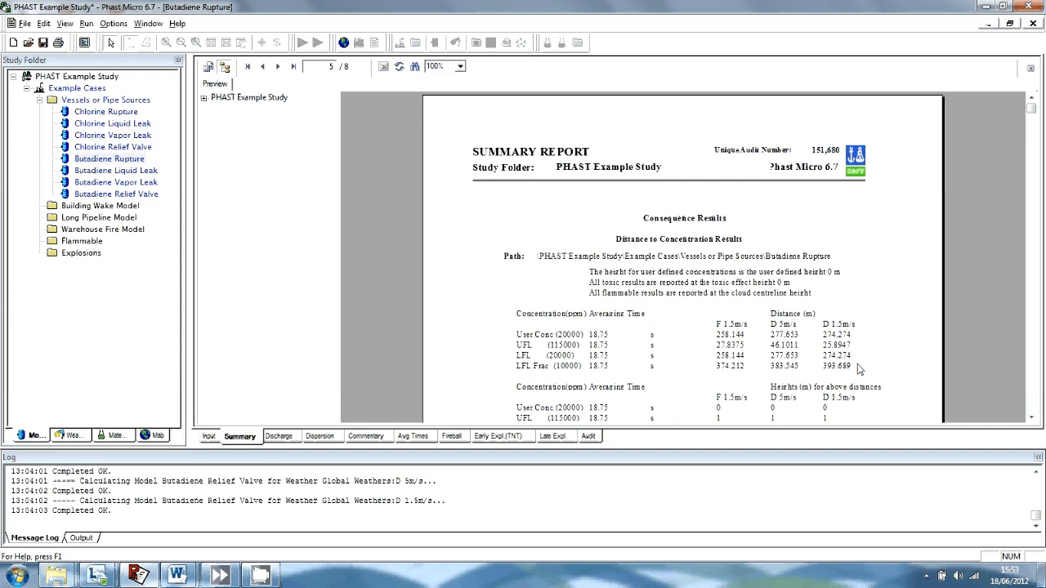
- Examine the discharge summary and the detailed dispersion report of the Butadiene Rupture model, continuing to the second page of each
click(278, 435)
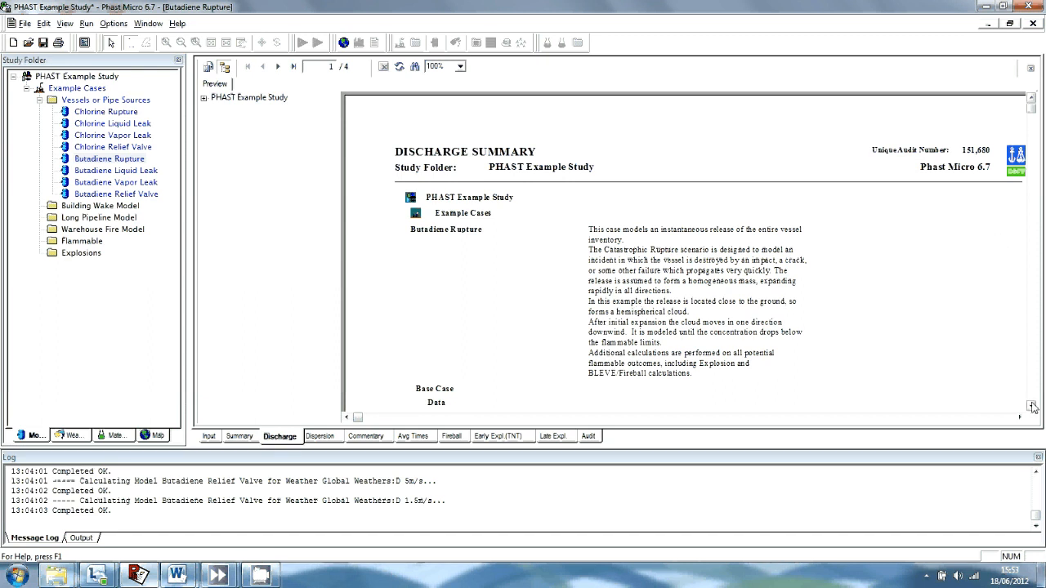
drag(1032, 407, 1031, 410)
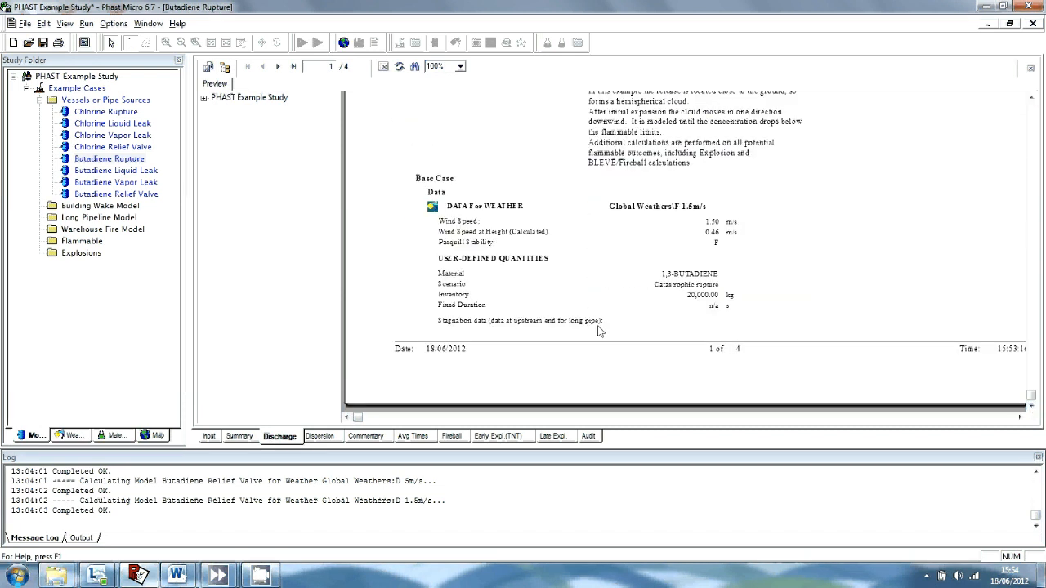
click(277, 66)
scroll(542, 316, up, 5)
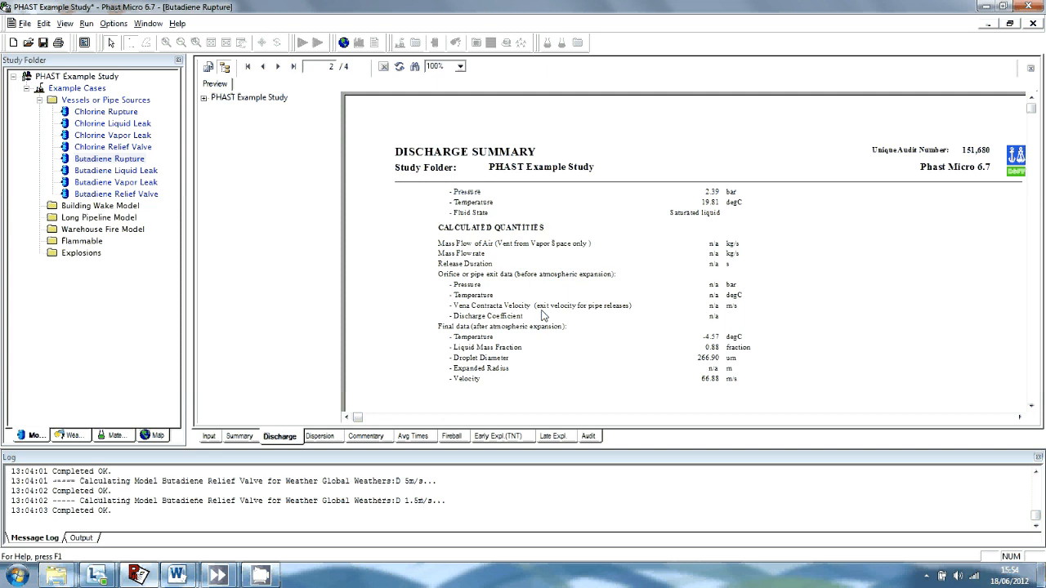
click(321, 436)
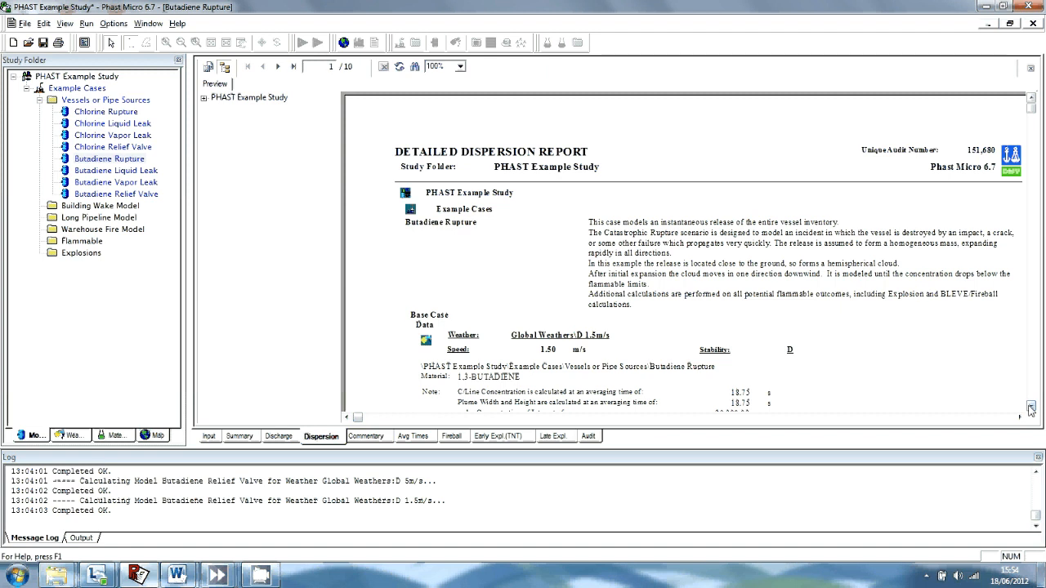
click(278, 67)
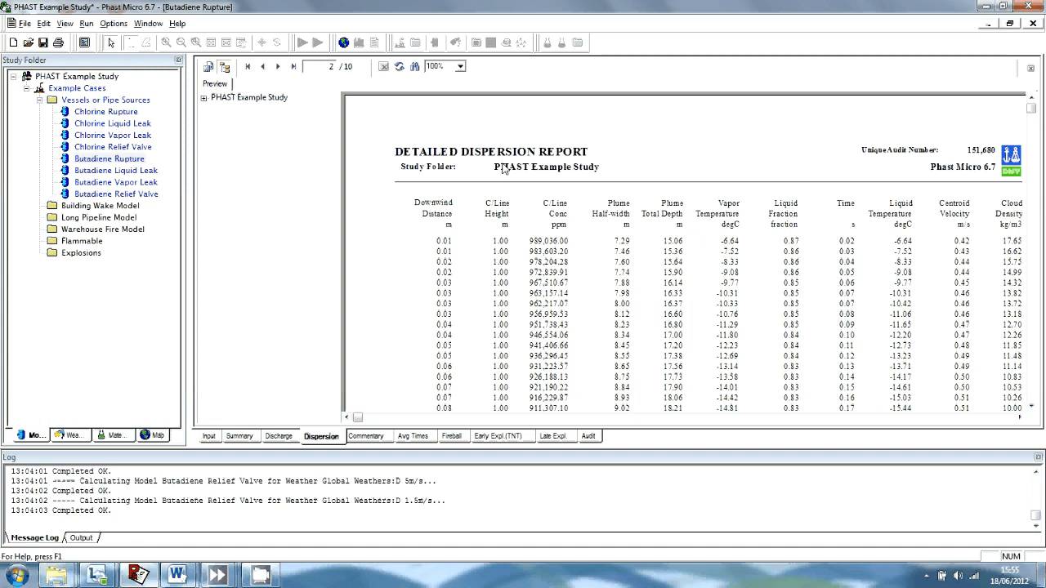
- Read all three pages of the commentary report for the dispersion notes and run information under each weather
click(365, 437)
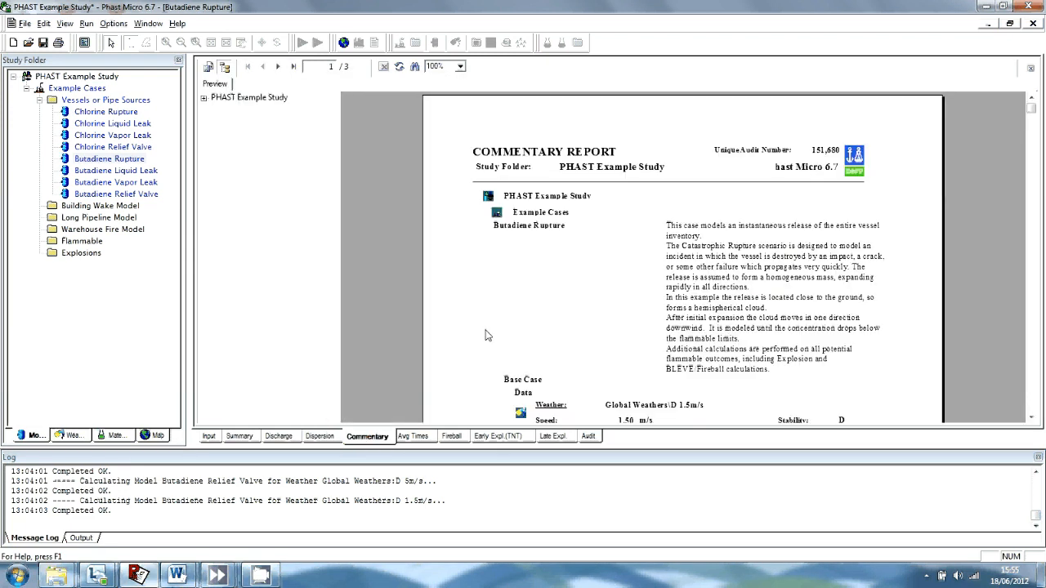
scroll(520, 319, down, 5)
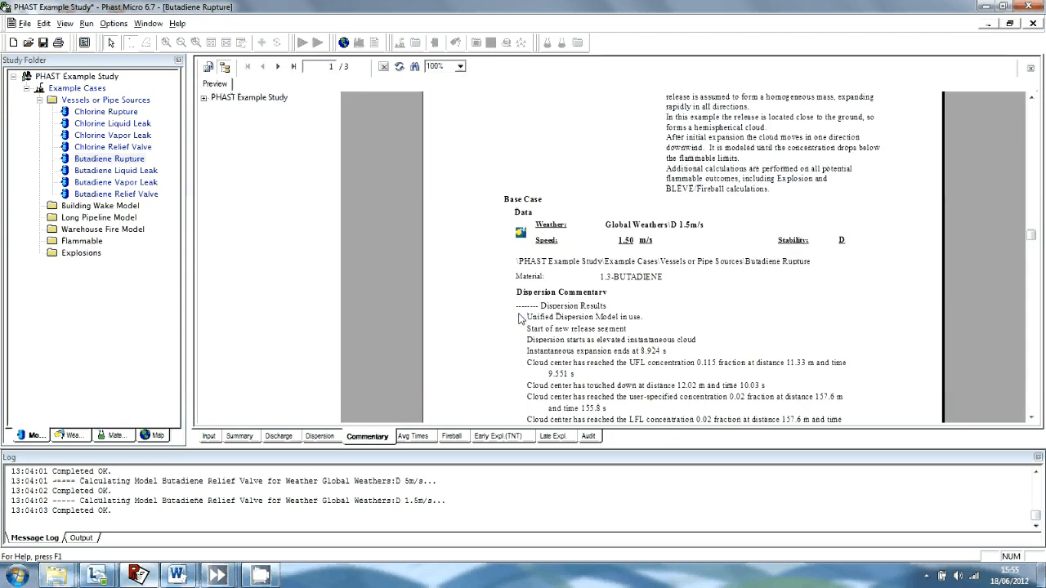
scroll(519, 319, down, 5)
scroll(519, 318, down, 2)
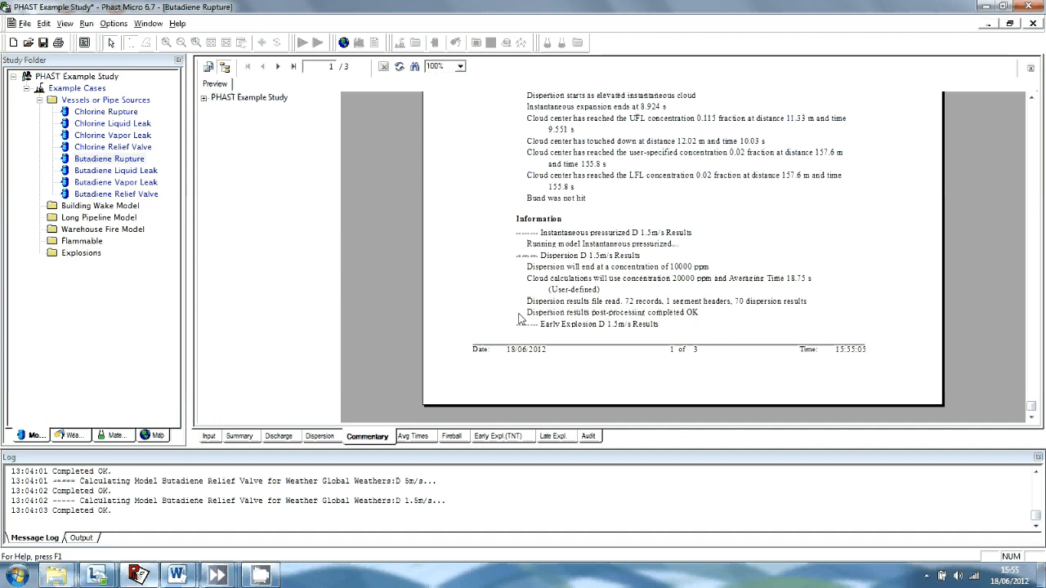
click(277, 66)
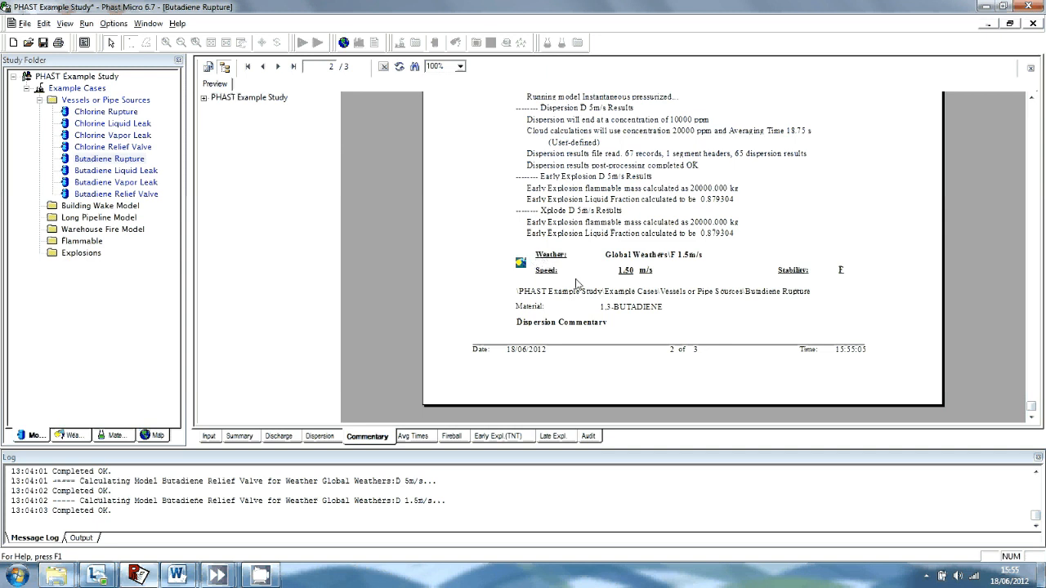
scroll(392, 160, up, 5)
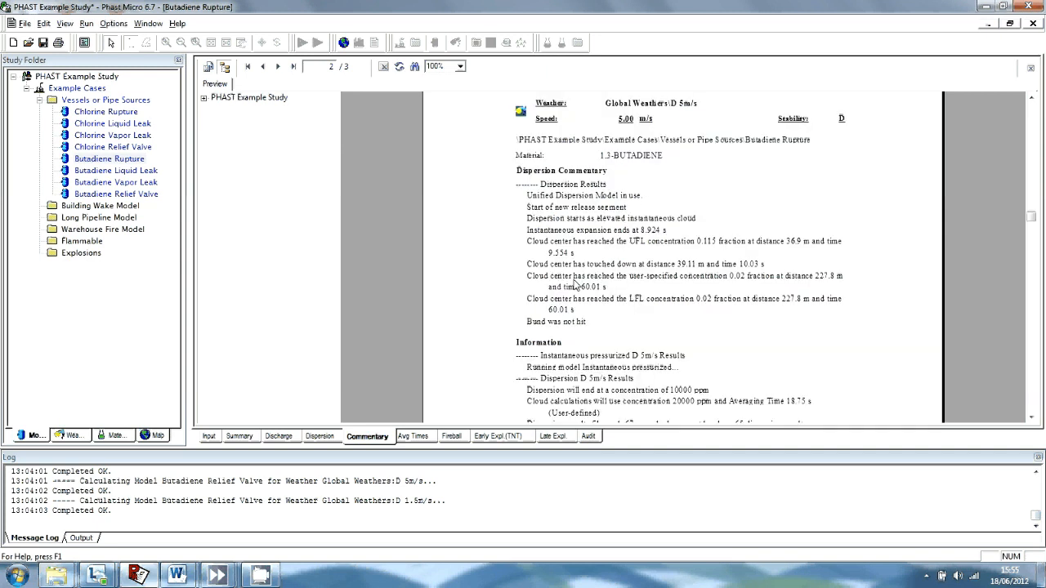
click(278, 66)
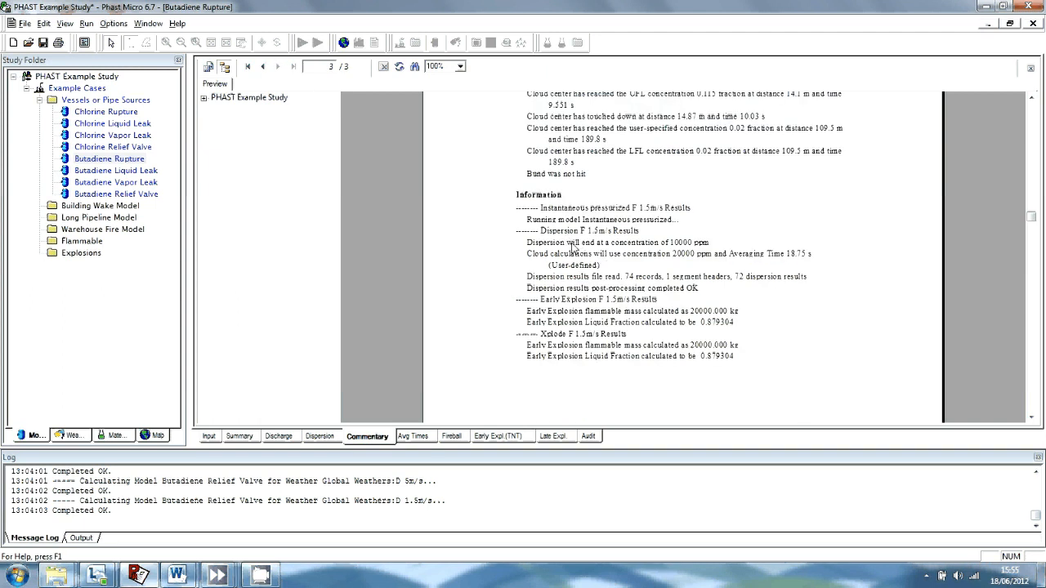
- Review the averaging times report, examining the centerline concentrations against downwind distance on its first two pages
click(413, 436)
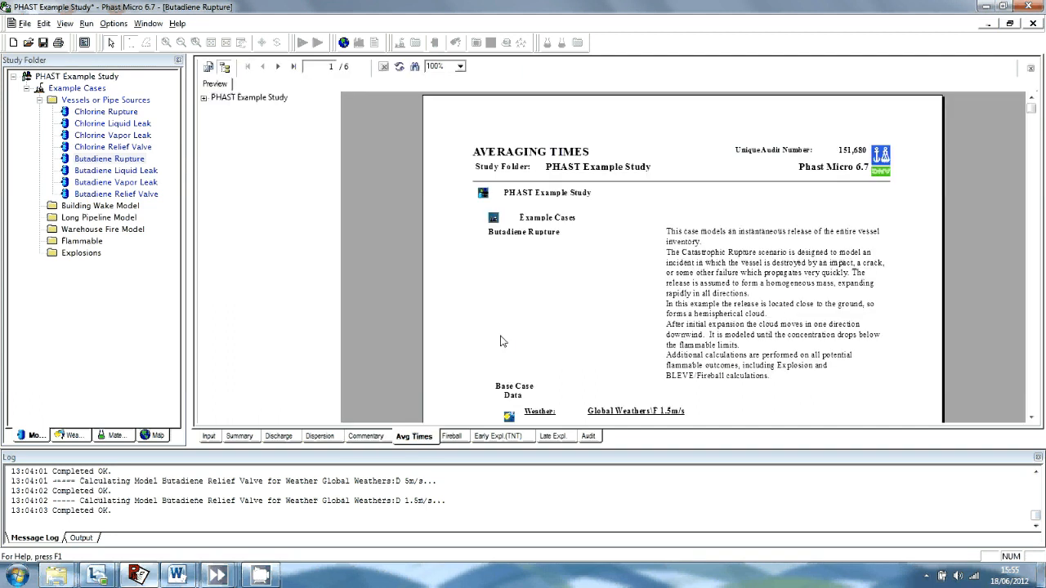
scroll(634, 296, down, 5)
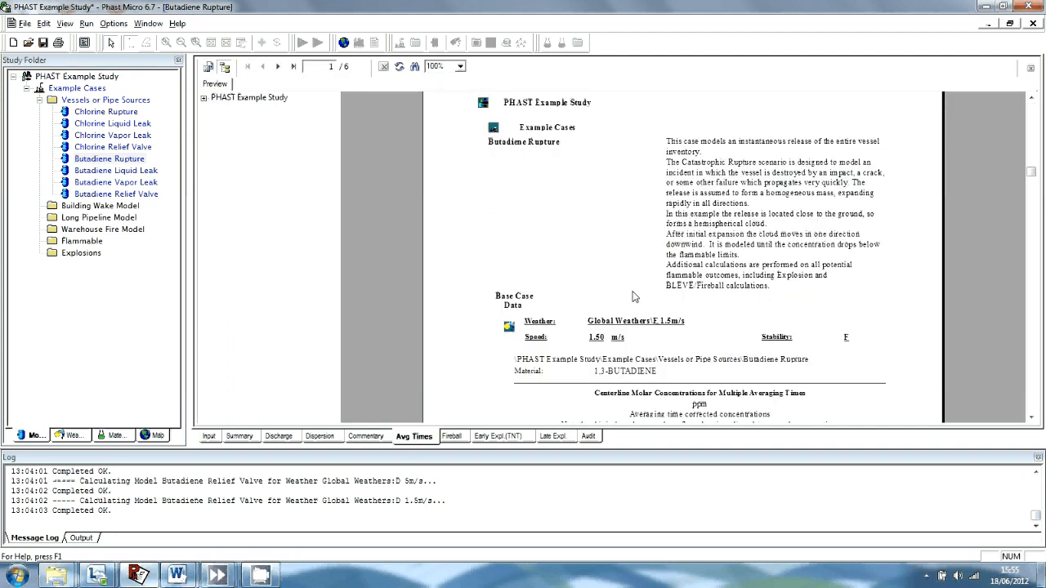
scroll(634, 296, down, 3)
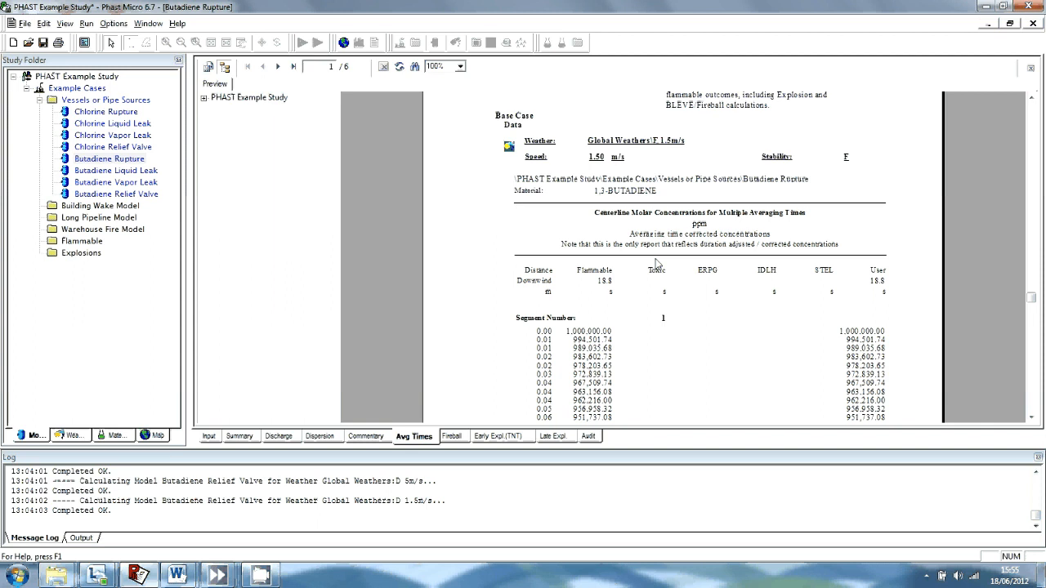
scroll(656, 263, down, 5)
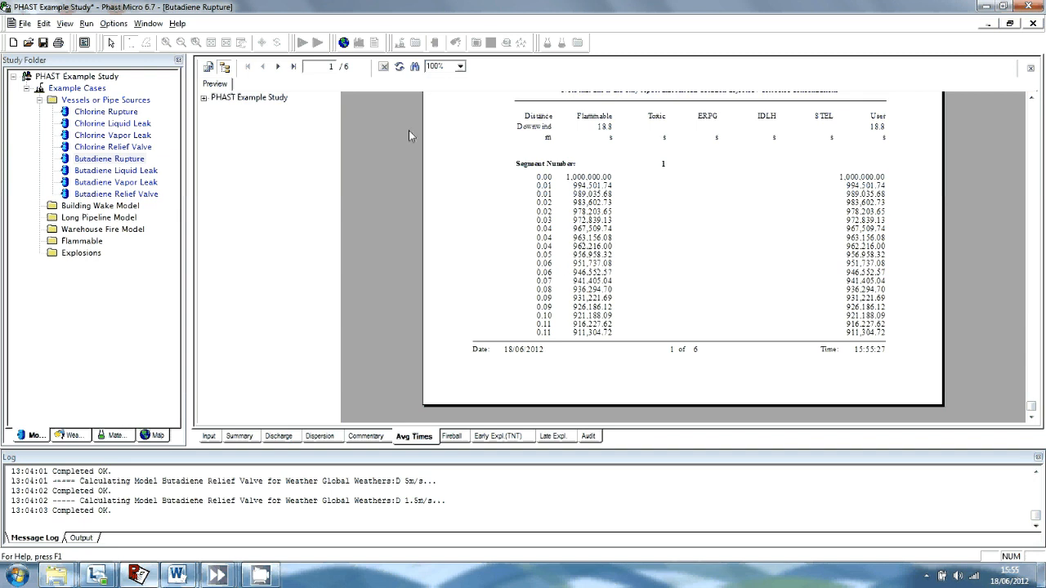
click(278, 67)
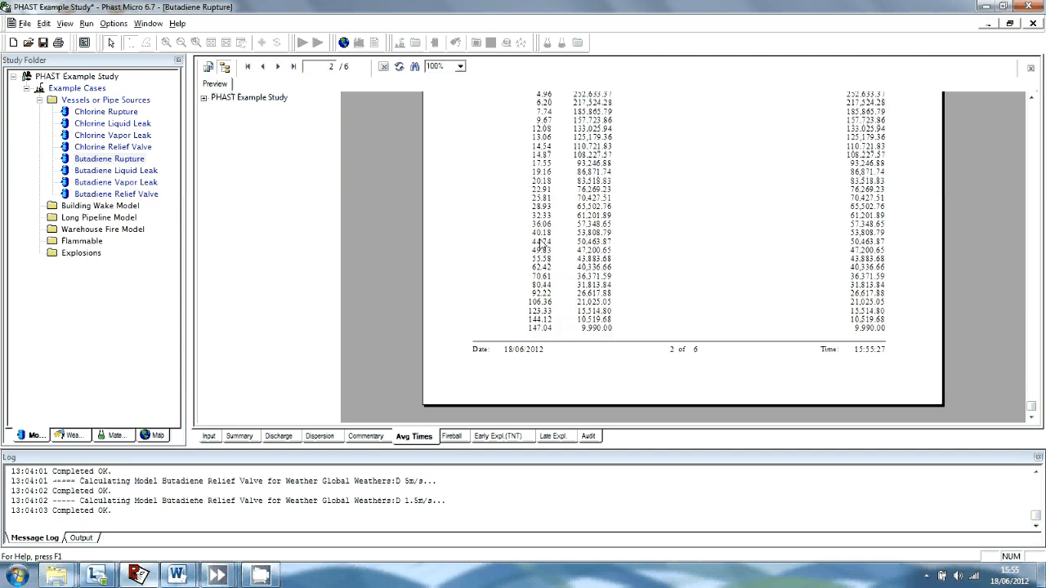
scroll(542, 244, up, 5)
scroll(541, 245, up, 3)
scroll(542, 244, down, 9)
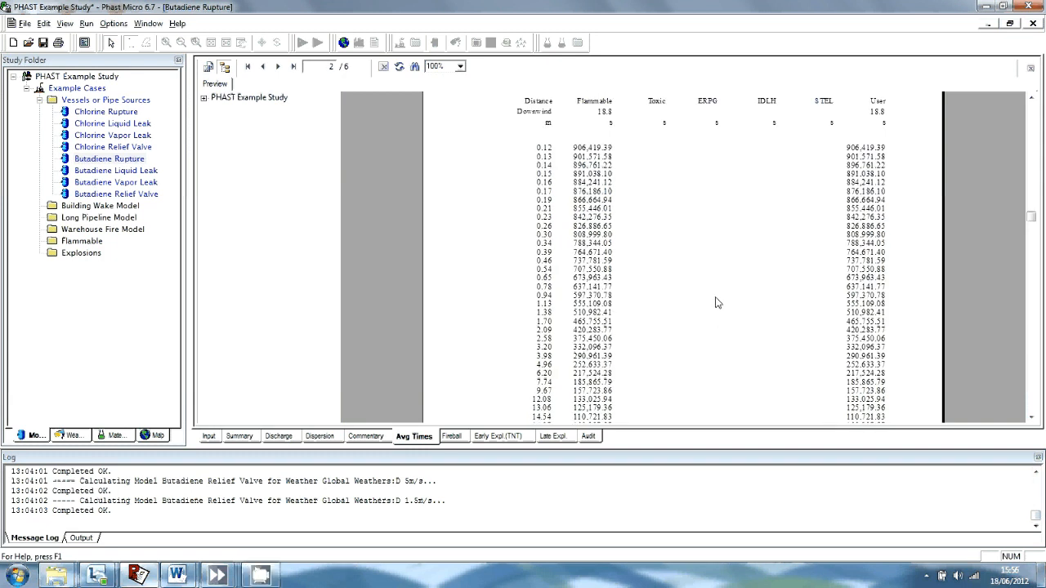
scroll(715, 303, up, 2)
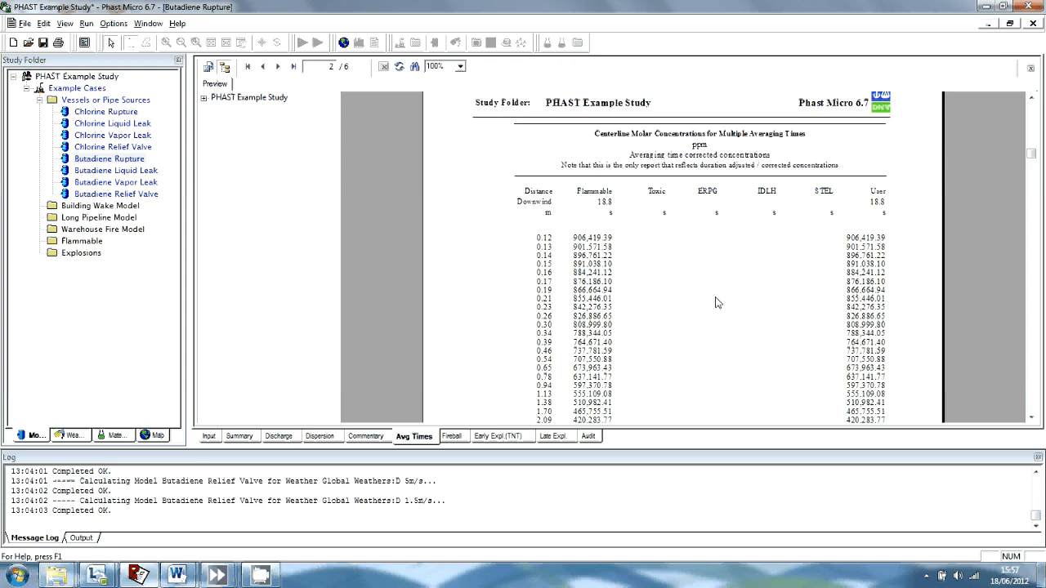
- Examine the fireball report's flame data and look at the incident radiation table on its final page
click(452, 436)
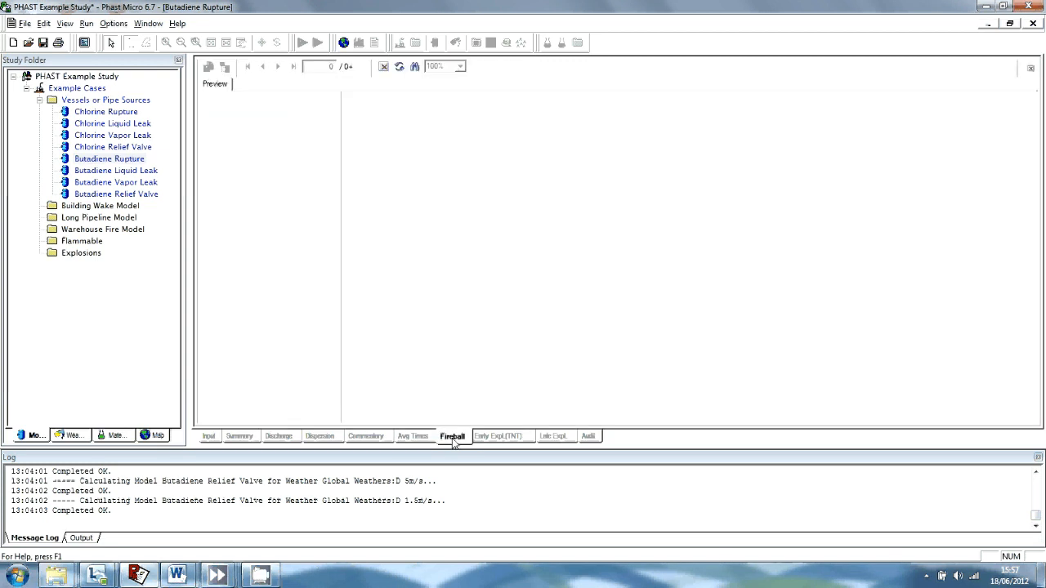
scroll(691, 337, down, 5)
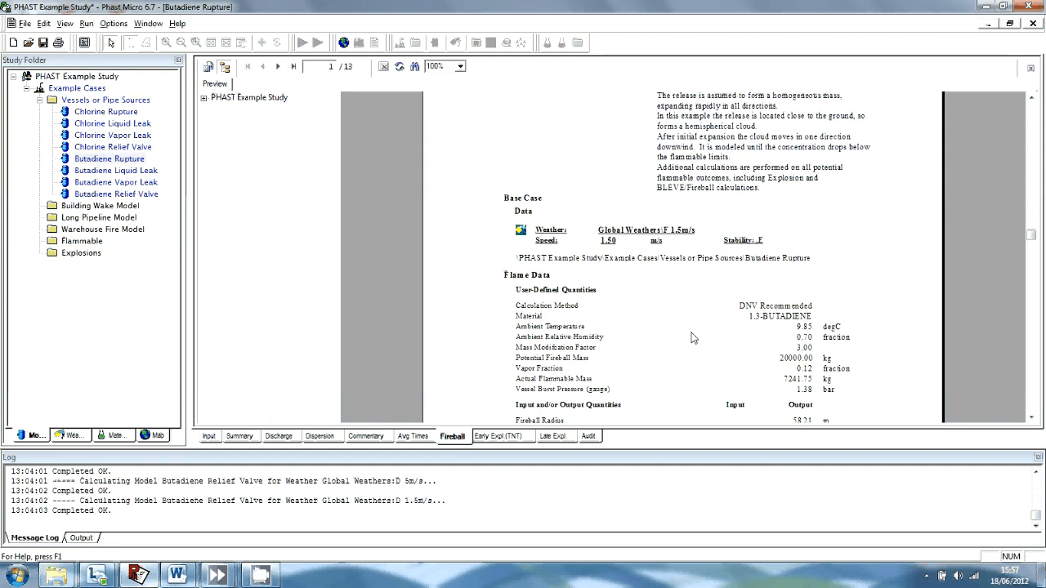
scroll(691, 338, down, 3)
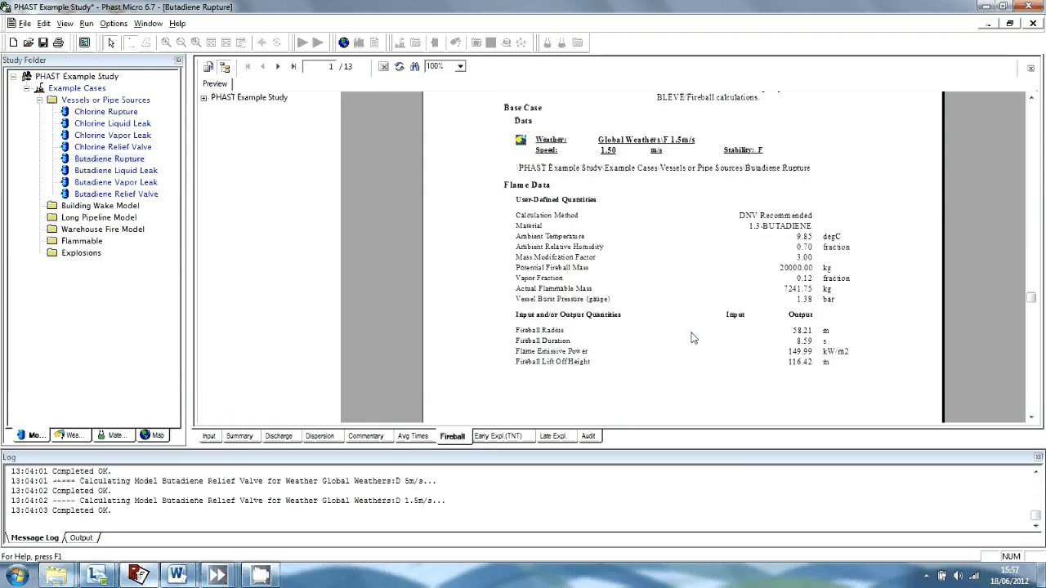
scroll(691, 337, up, 6)
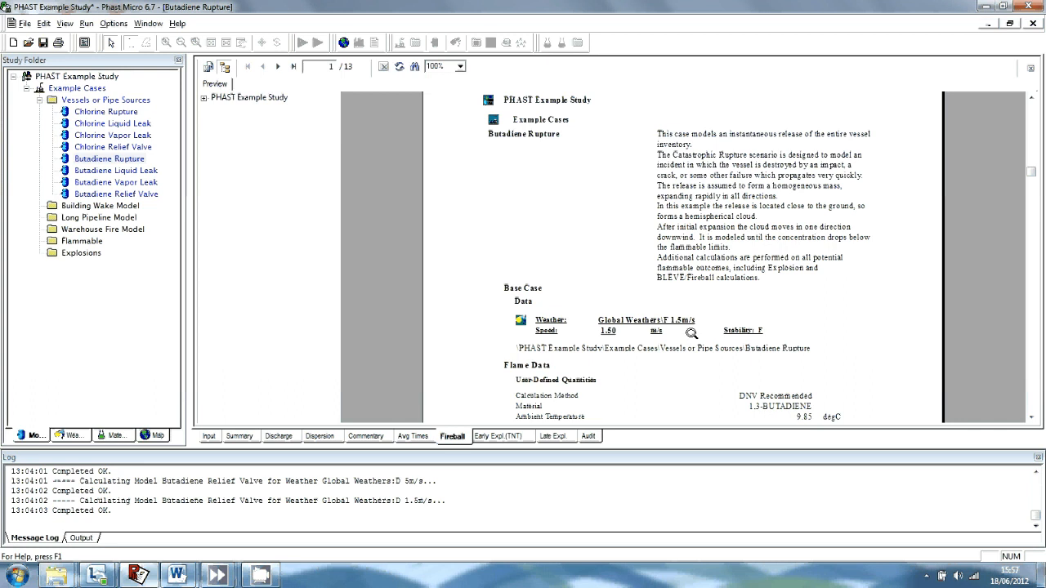
scroll(691, 333, down, 3)
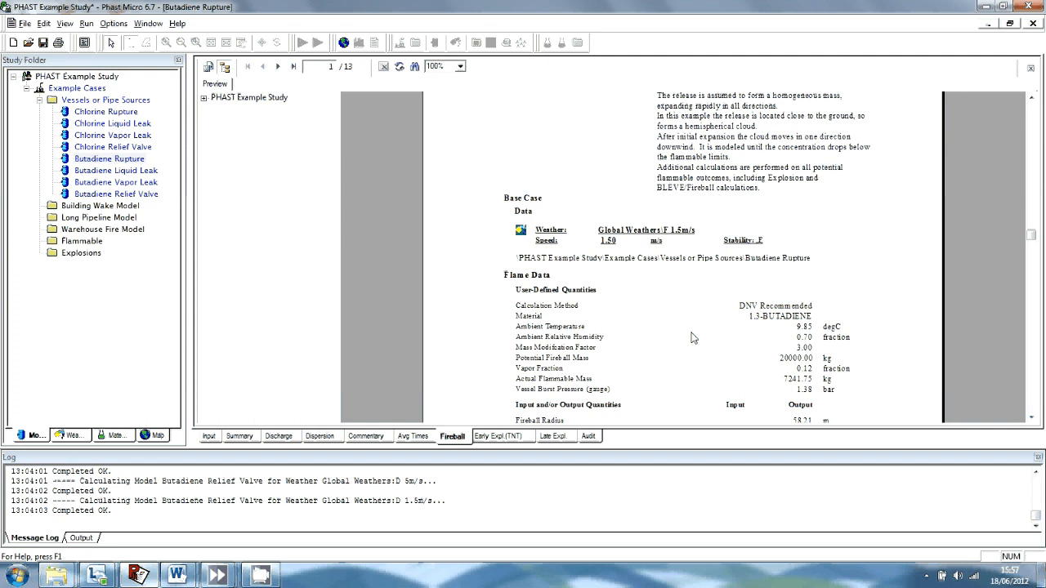
scroll(691, 337, down, 3)
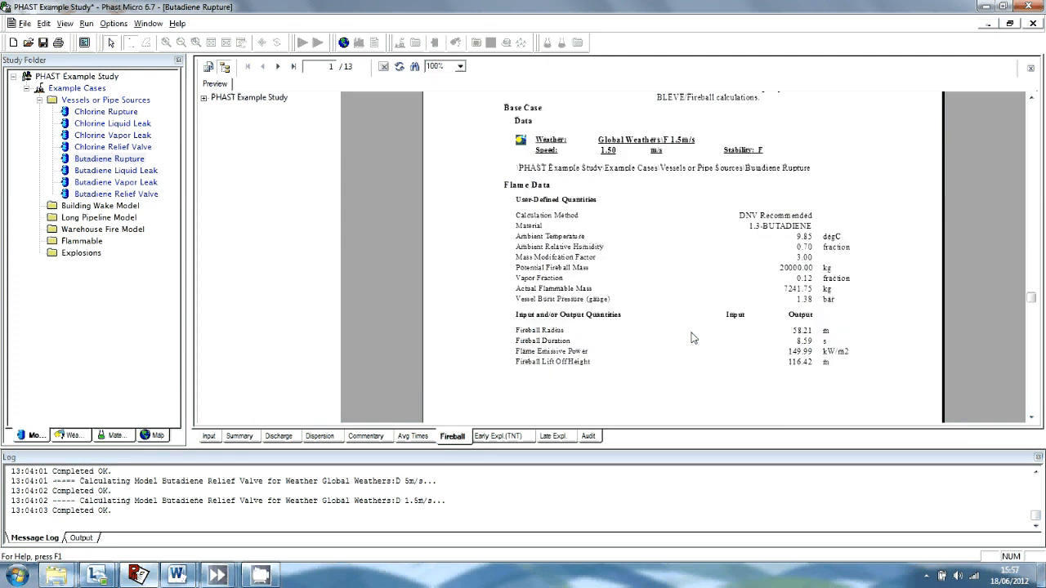
click(278, 67)
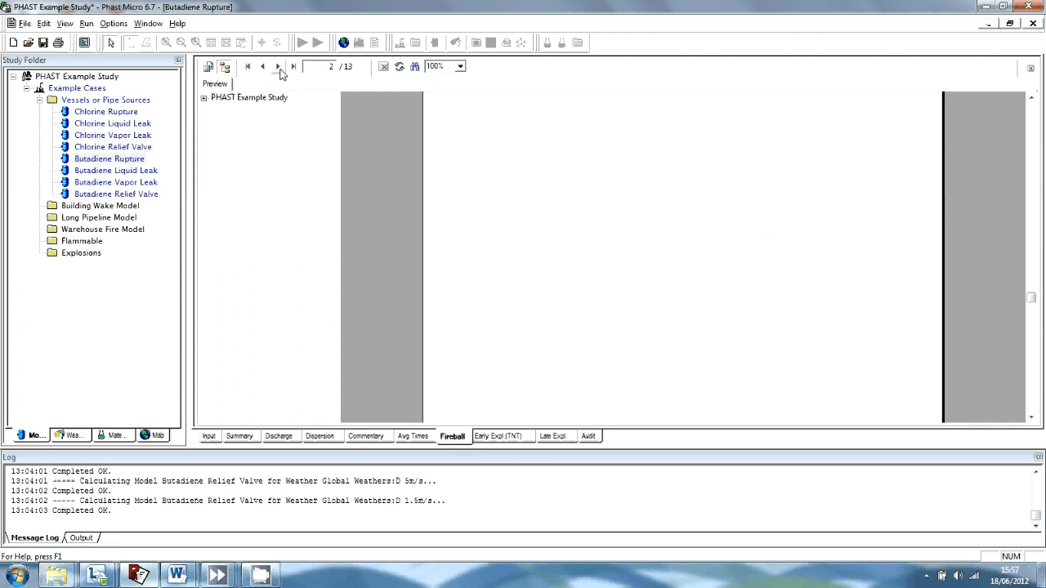
scroll(605, 282, down, 12)
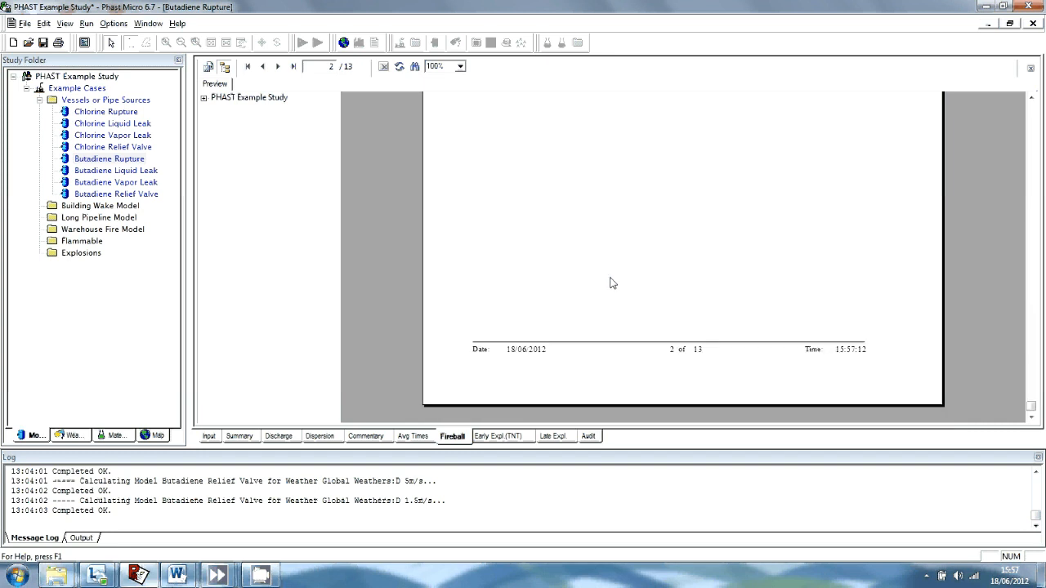
click(294, 67)
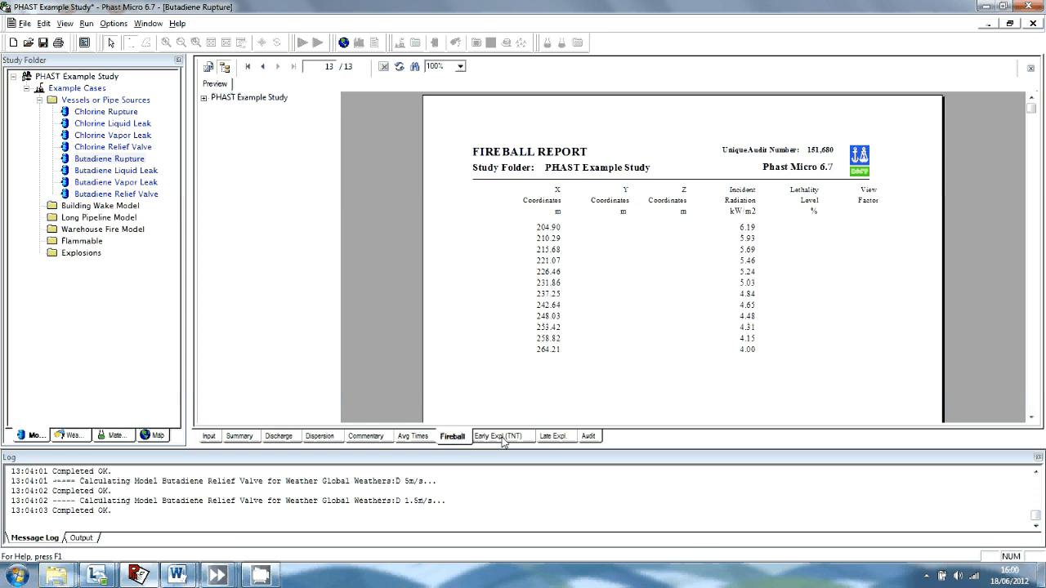
- Review the early explosion (TNT) report, examining the radii at overpressures and the overpressure-versus-distance table through page 3
click(504, 437)
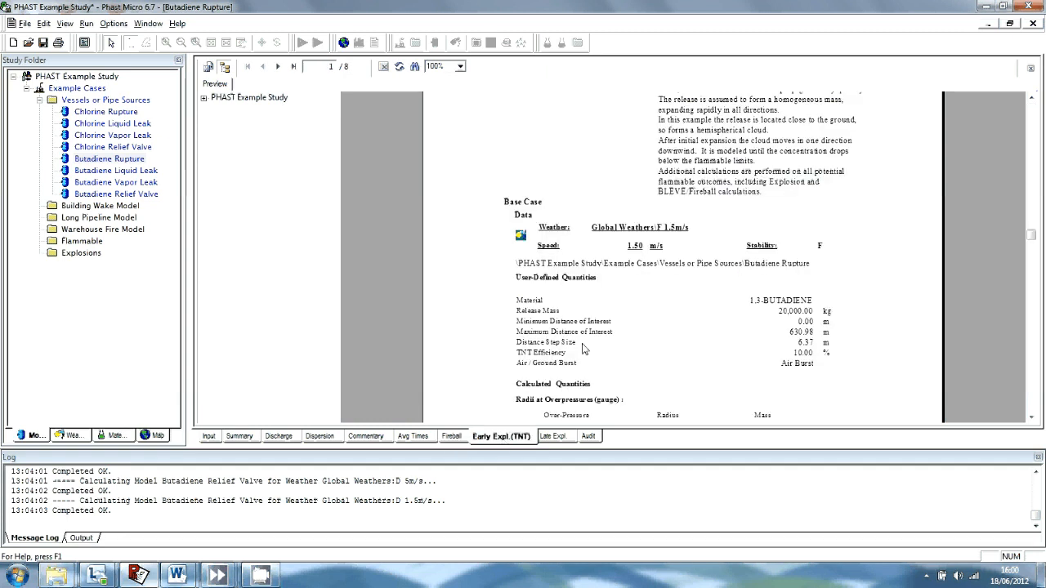
click(653, 334)
scroll(653, 334, down, 2)
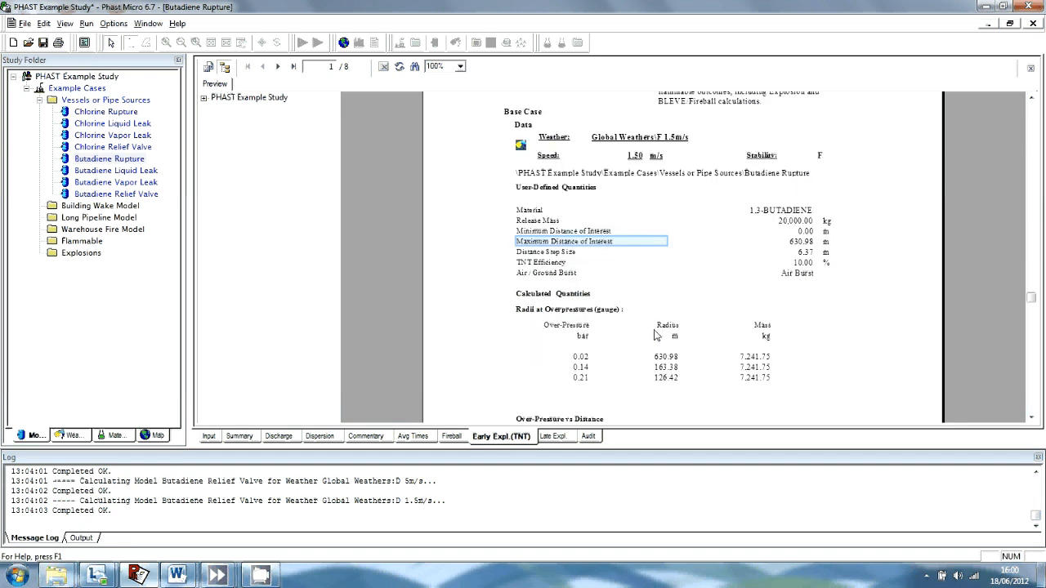
scroll(645, 353, down, 2)
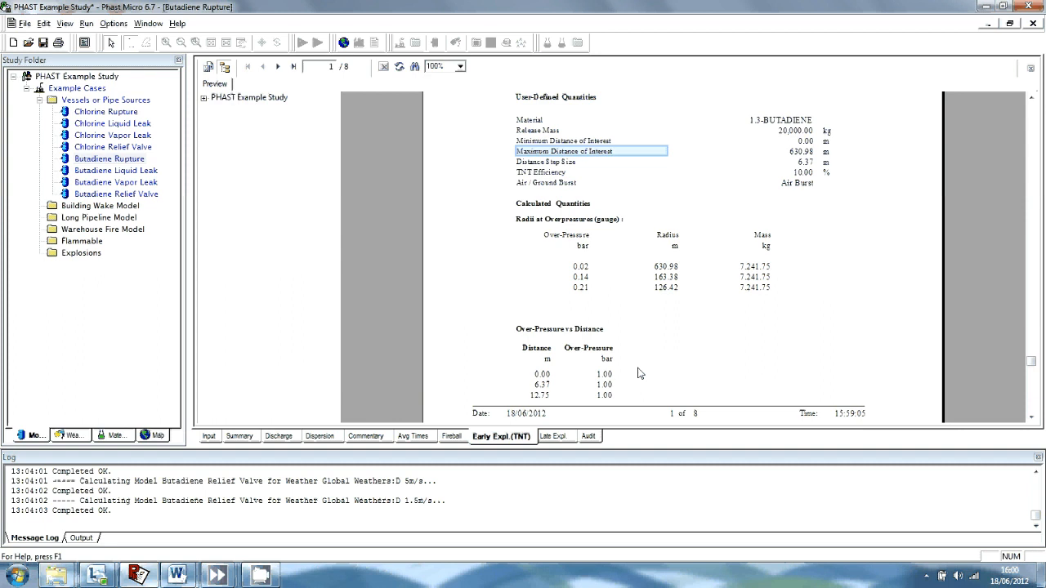
click(278, 68)
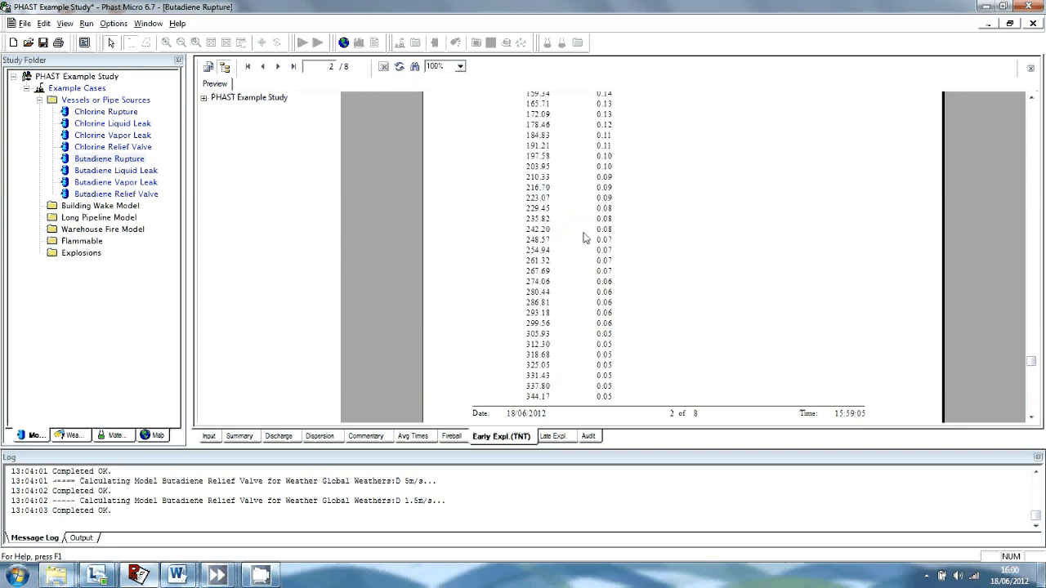
scroll(614, 228, up, 8)
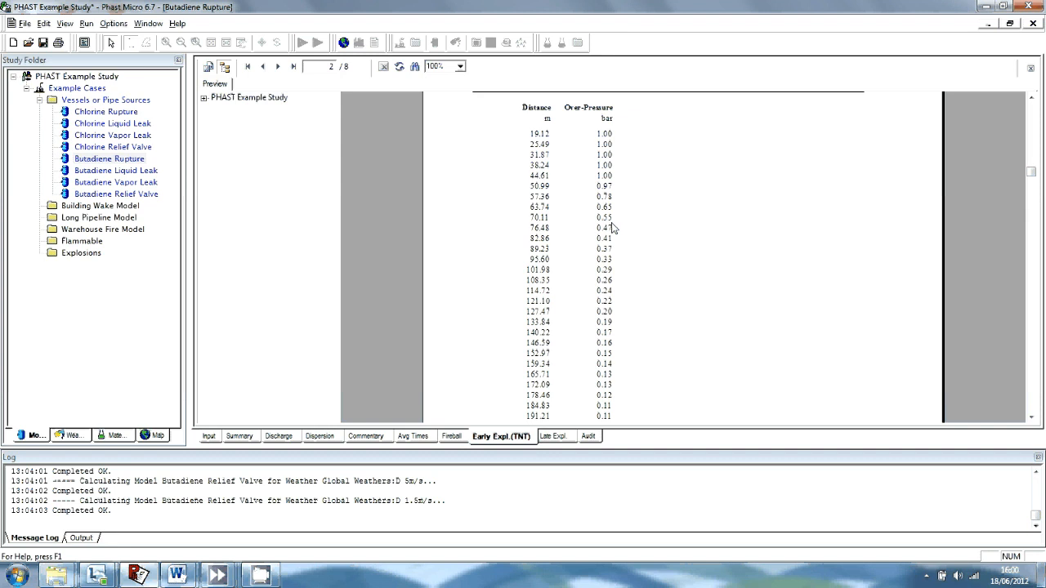
click(277, 67)
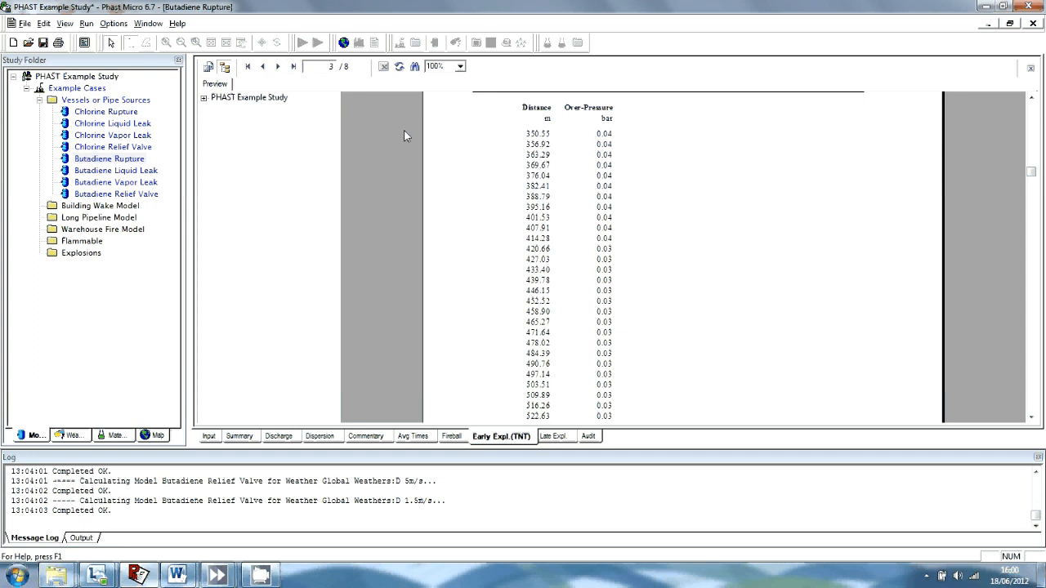
- Examine the late explosion report's overpressure, blast distance and flammable mass results, continuing to the second page
click(553, 436)
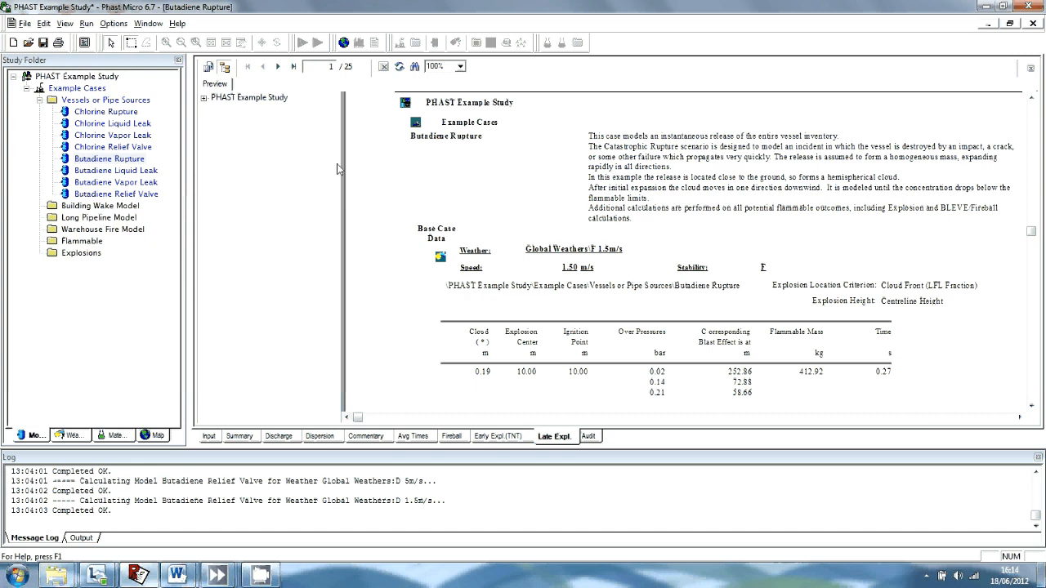
click(278, 67)
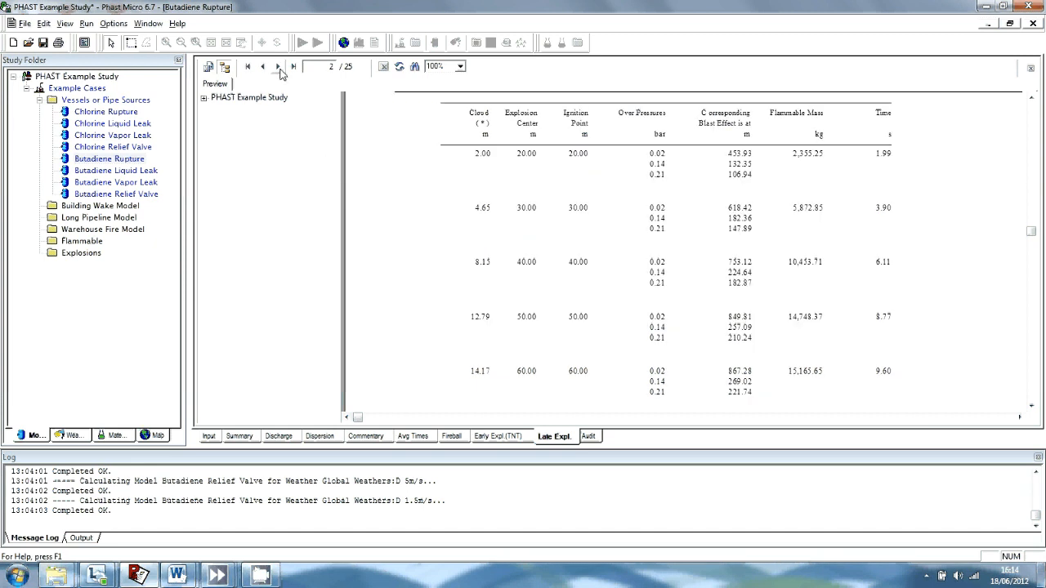